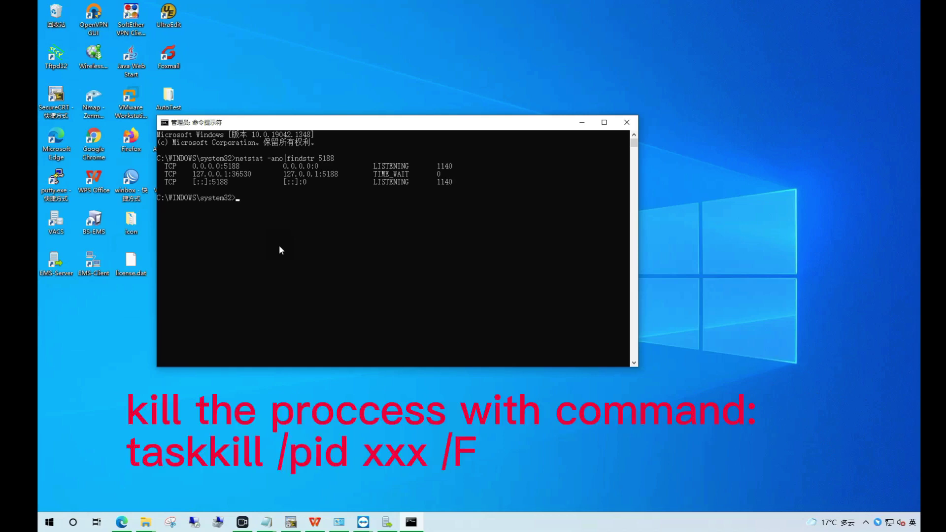
- Force-terminate process 1140 with taskkill /pid 1140 /F, and start the server again once the command prompt is closed
text(taskkill /pid 1140 /F)
key(Return)
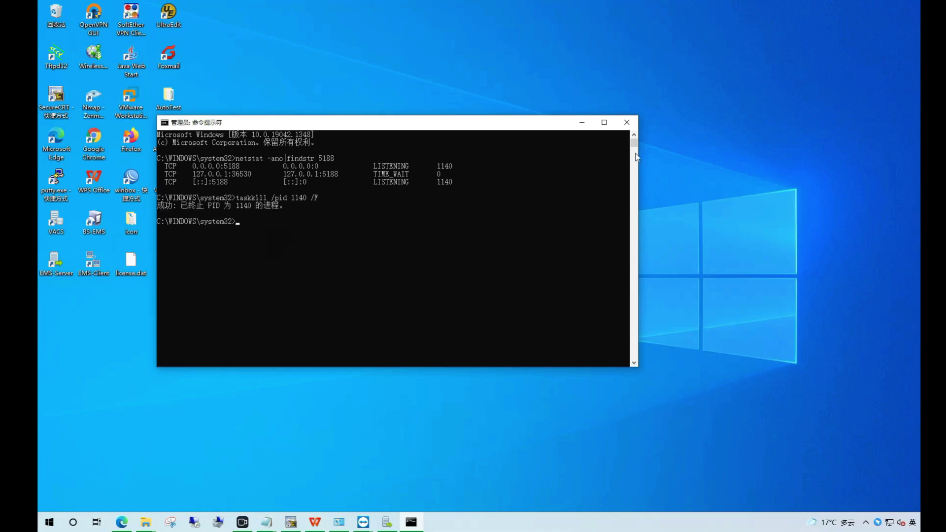
click(626, 122)
click(510, 283)
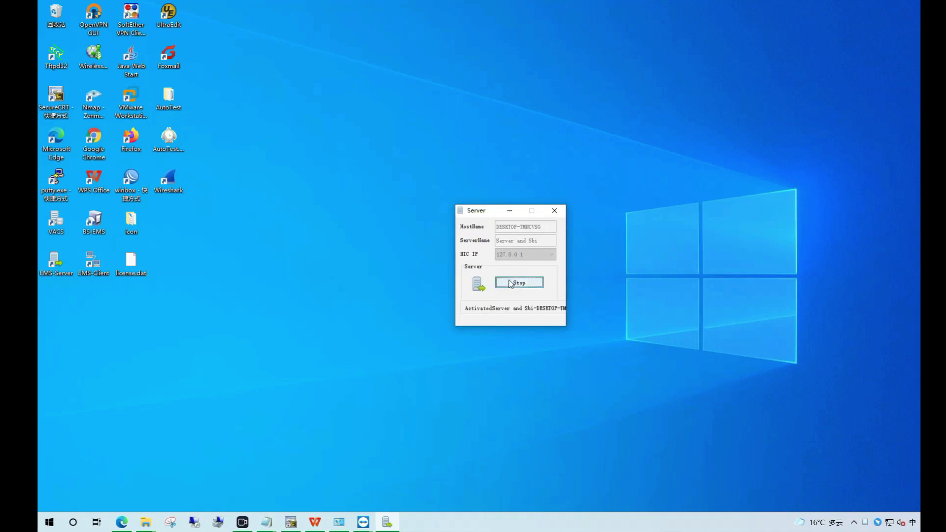
click(510, 284)
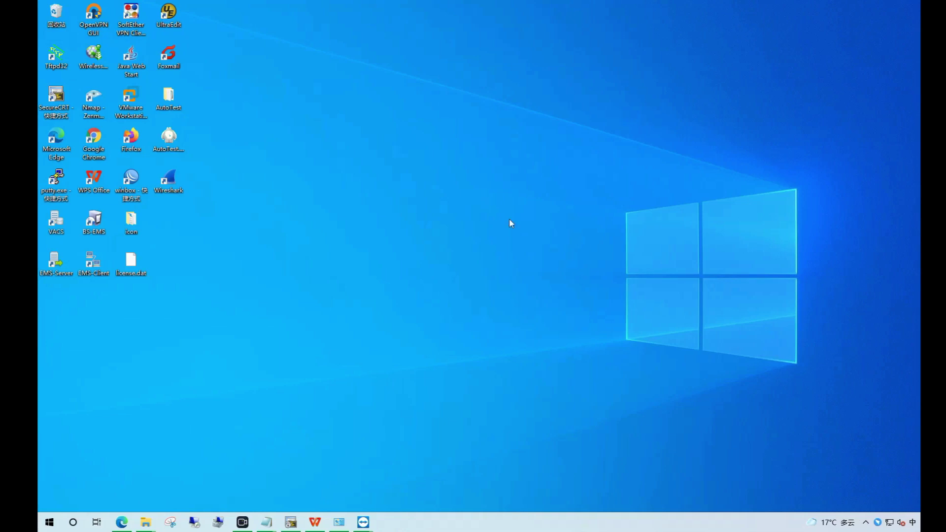
- Launch EMS-Server from the desktop, try to start the server on NIC IP 127.0.0.1, and dismiss the message
double_click(56, 262)
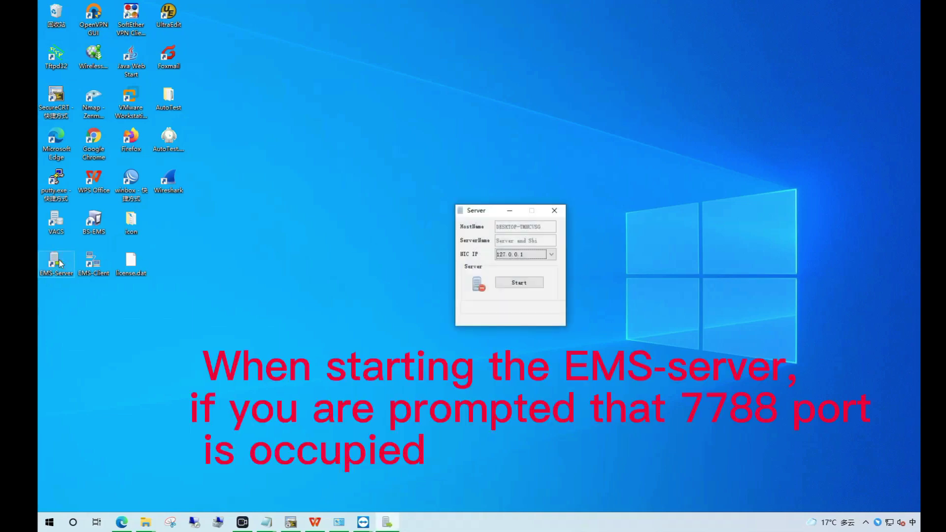
click(522, 281)
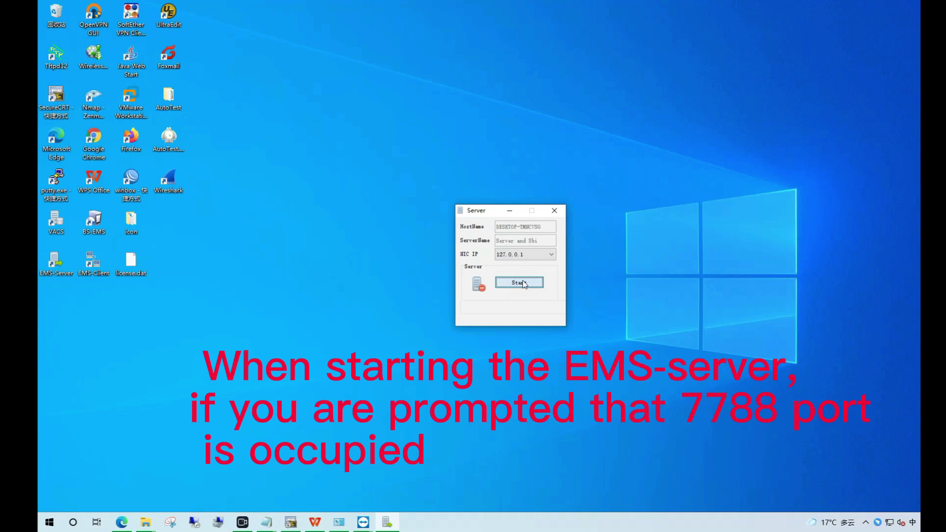
click(519, 275)
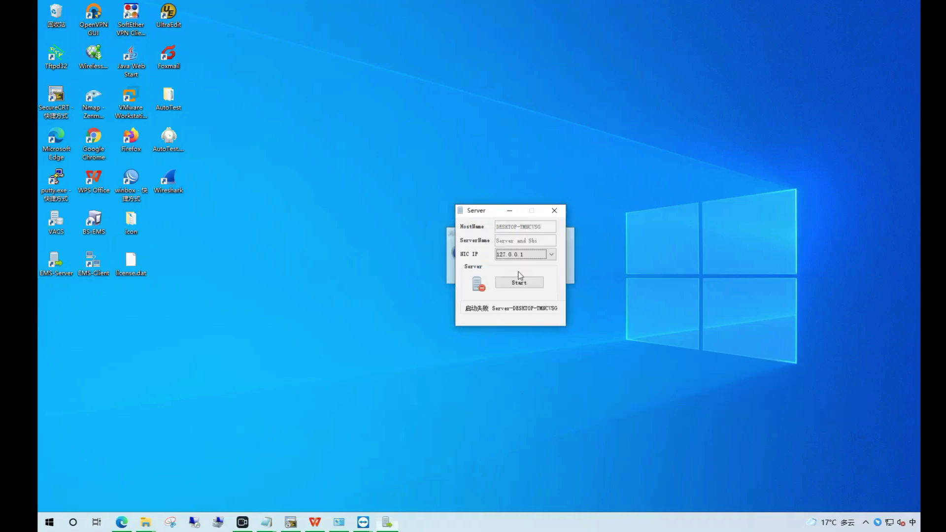
- Search for cmd, run the Command Prompt as administrator, and move its window toward the middle of the desktop
key(super+s)
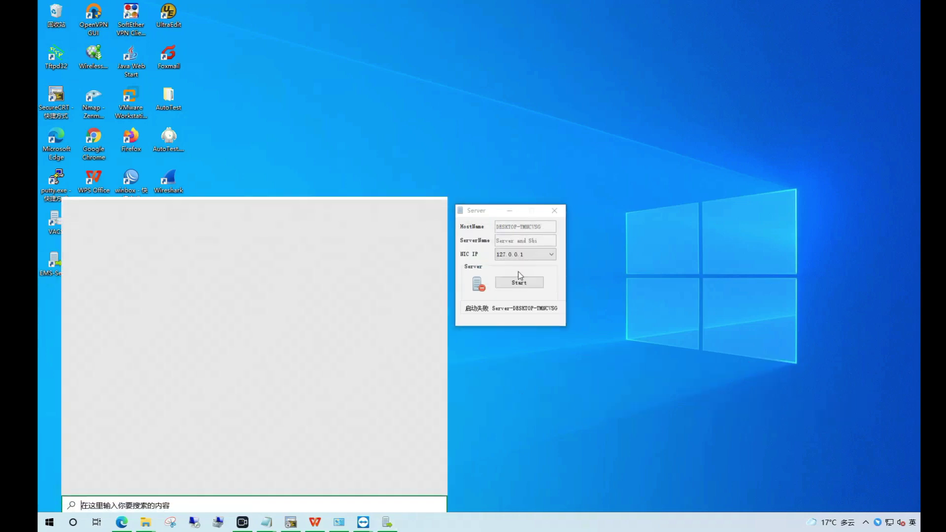
text(cmd)
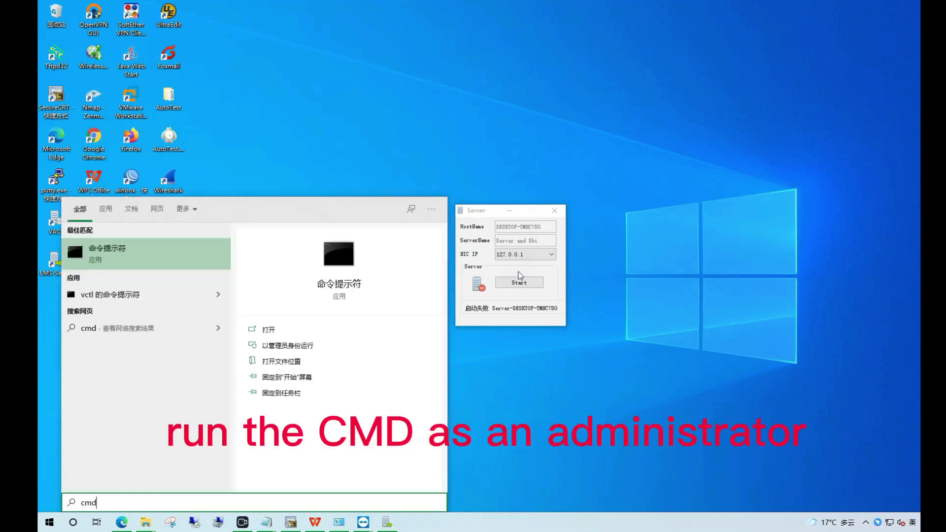
right_click(205, 252)
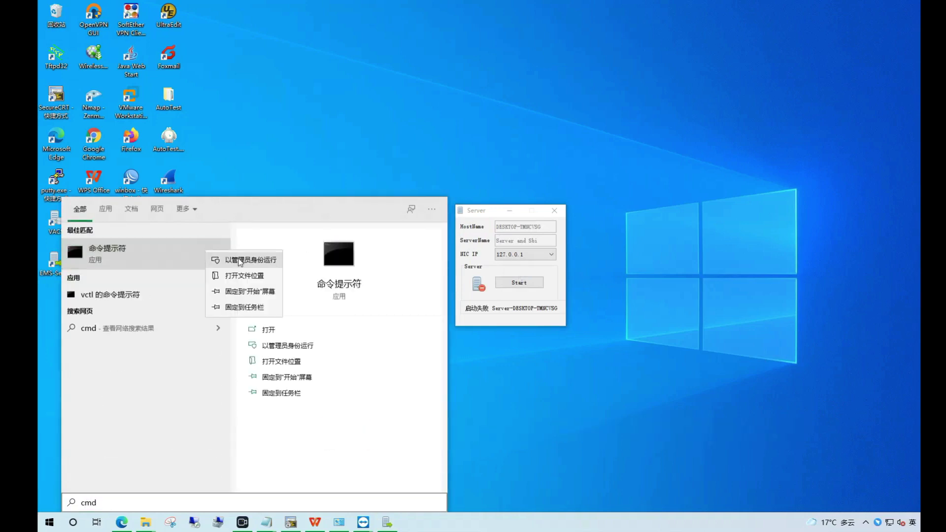
click(238, 260)
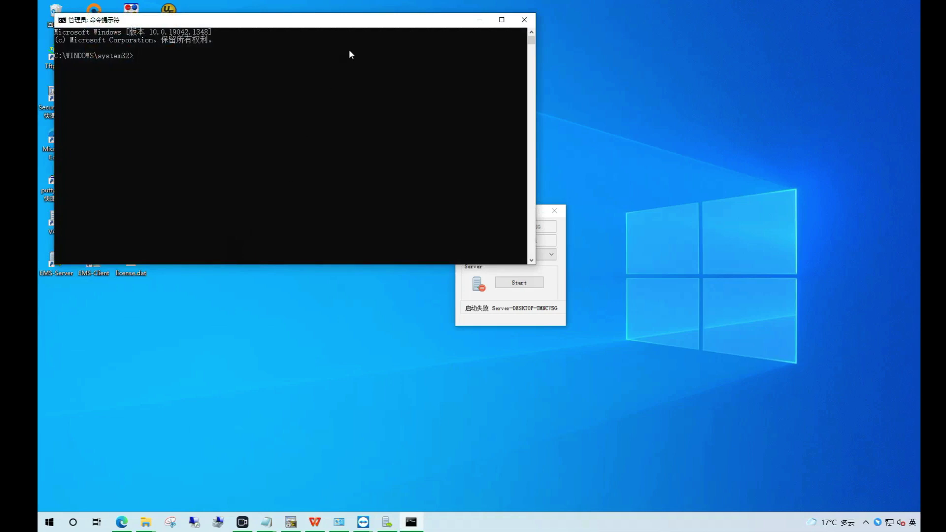
drag(370, 25, 435, 109)
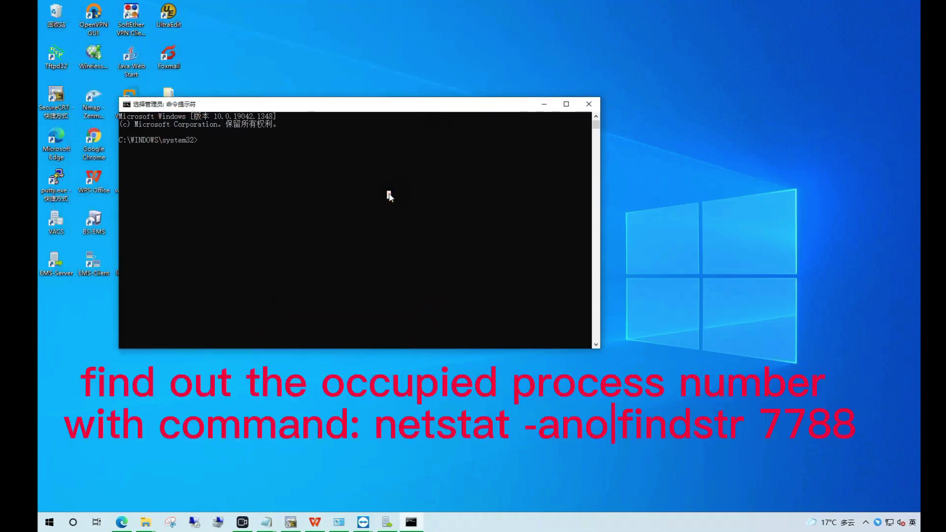
- Look up the process occupying port 7788 with netstat -ano|findstr 7788
text(netstat -)
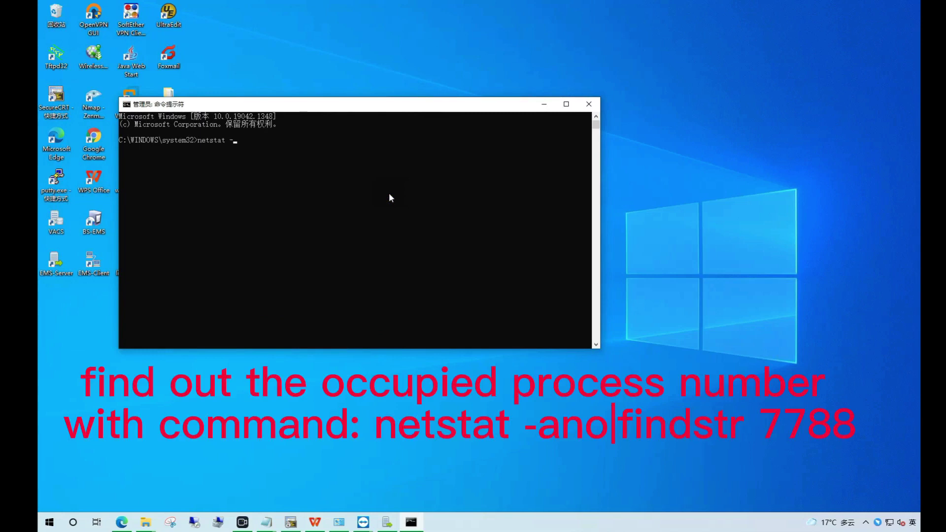
text(ano|findstr 7788)
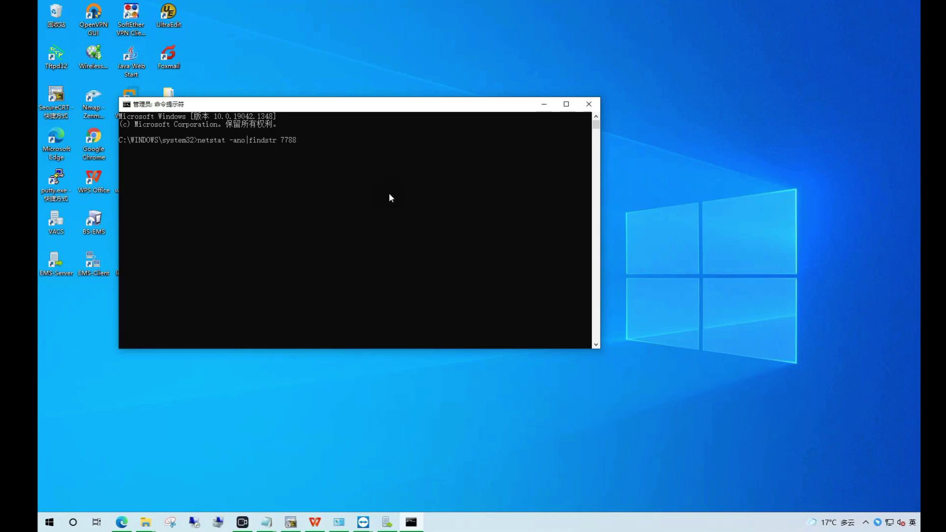
key(Return)
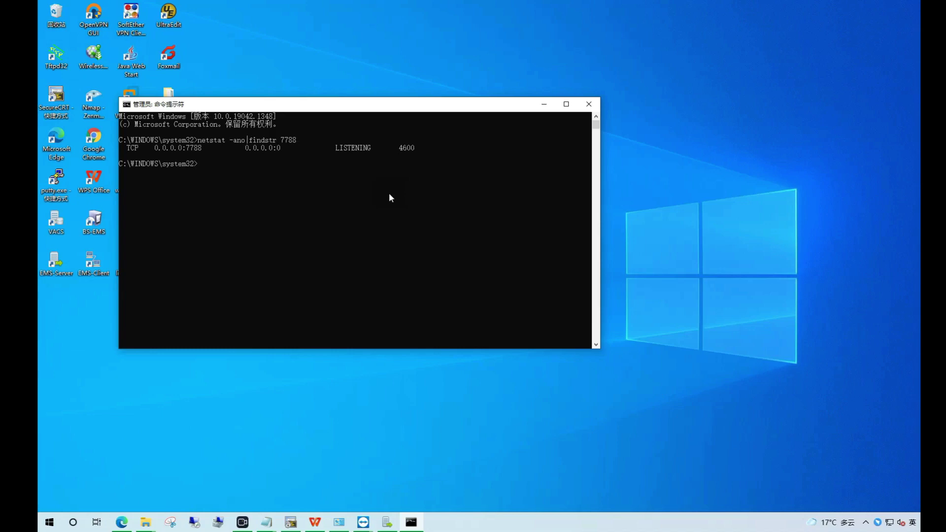
- Force-terminate process 4600 with taskkill /pid 4600 /F, close the command prompt, and start the server again
text(taskkil)
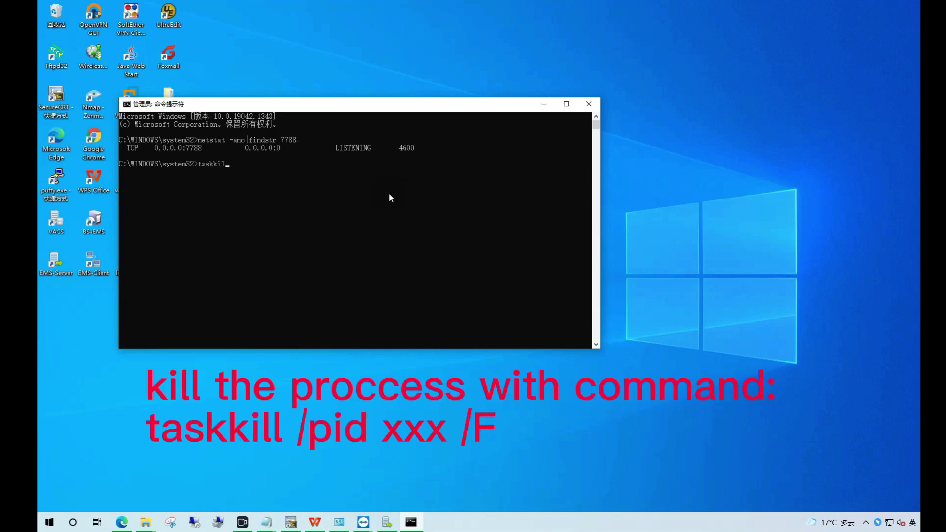
text(l /pid 4600 /F)
key(Return)
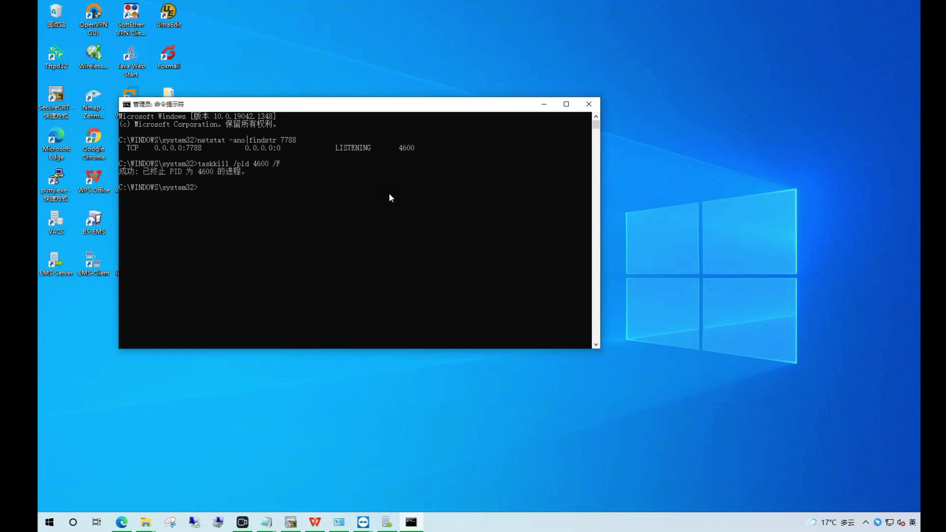
click(589, 104)
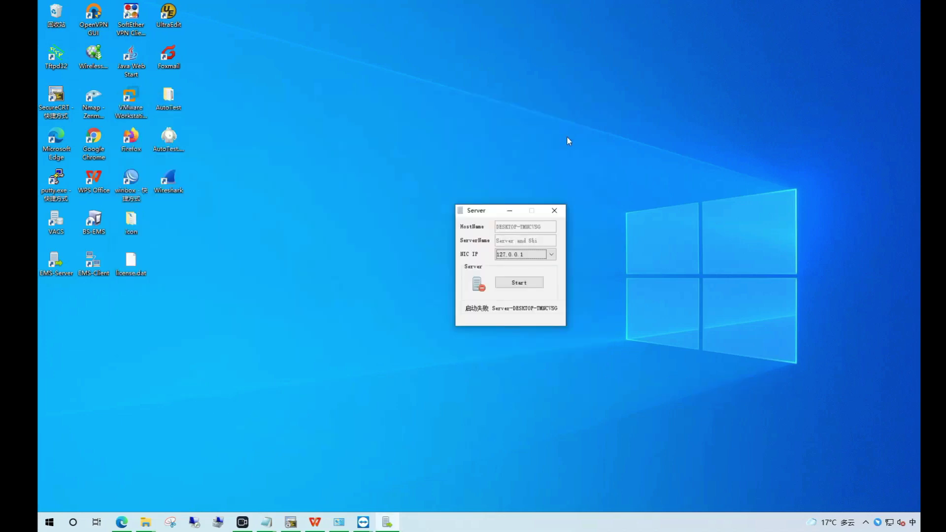
click(529, 288)
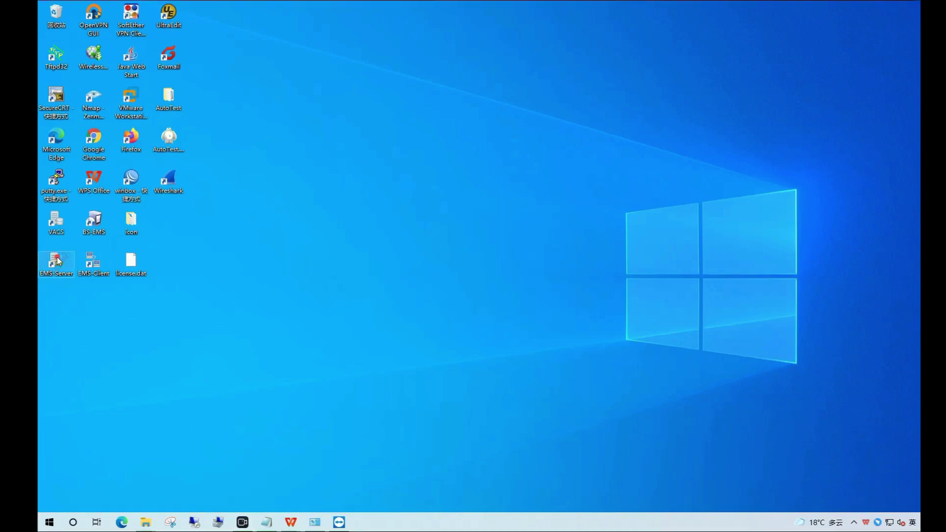
- Launch EMS-Server, try to start the server, and acknowledge the SNMP port message
double_click(57, 258)
click(522, 284)
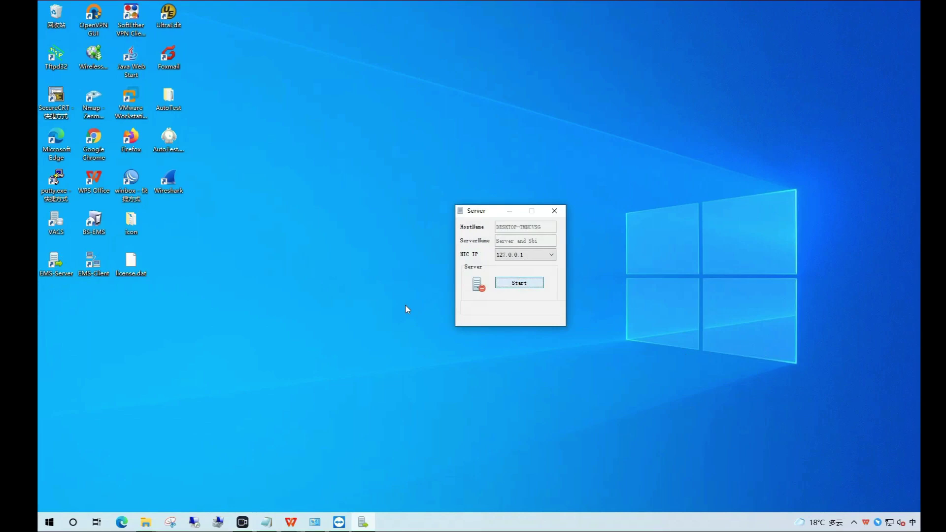
key(Return)
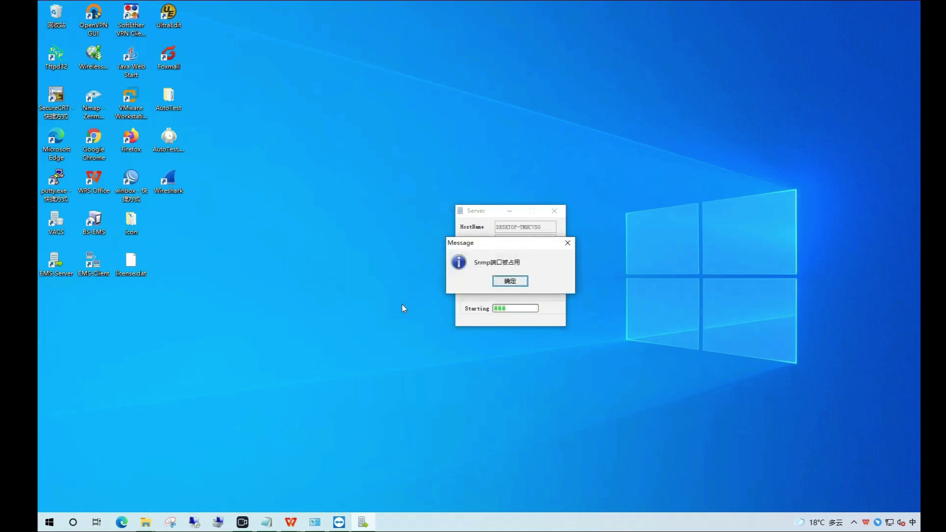
click(510, 280)
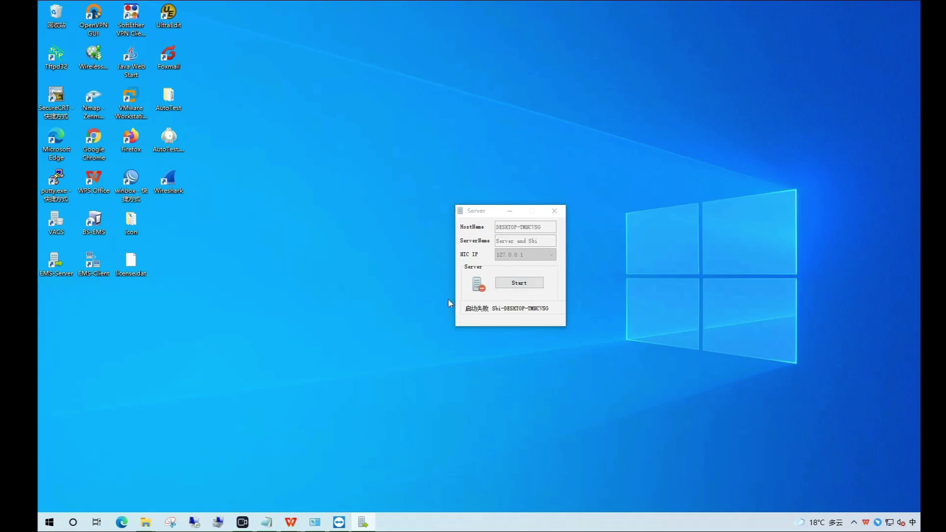
- Run the recently used Command Prompt as administrator
key(super+s)
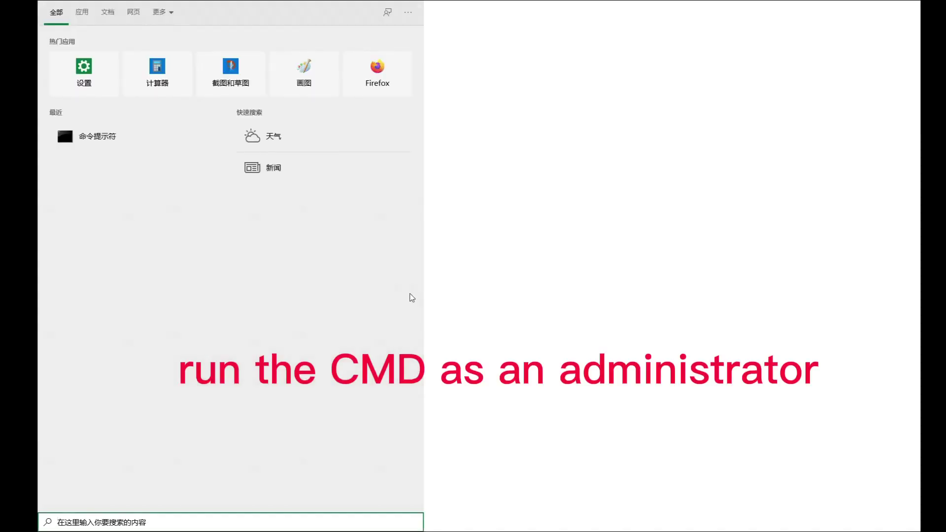
right_click(169, 137)
click(197, 146)
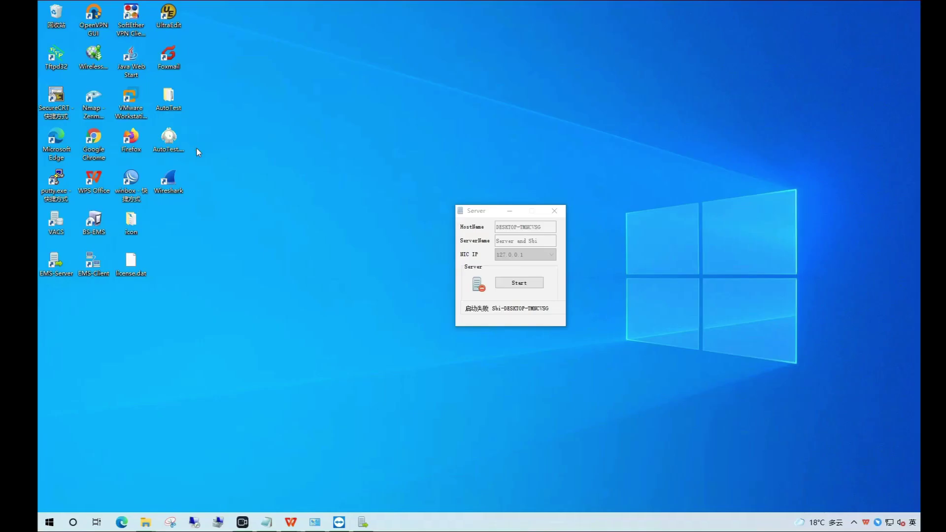
- Look up the process occupying port 162 with netstat -ano|findstr 162
text(n)
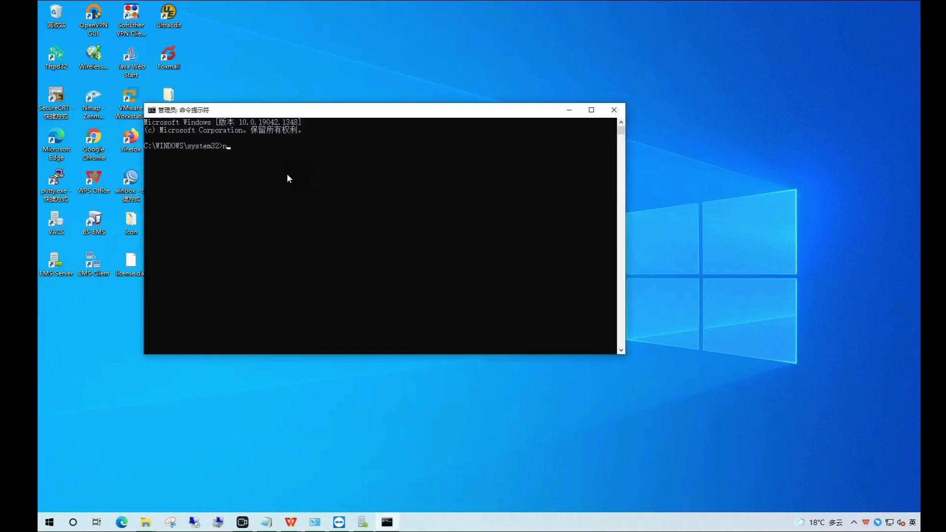
text(etstat)
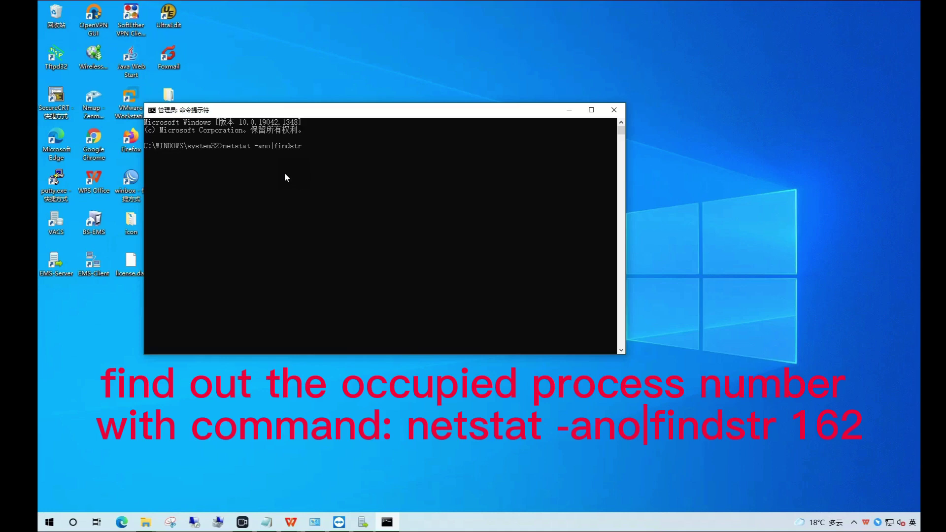
text(62)
key(Return)
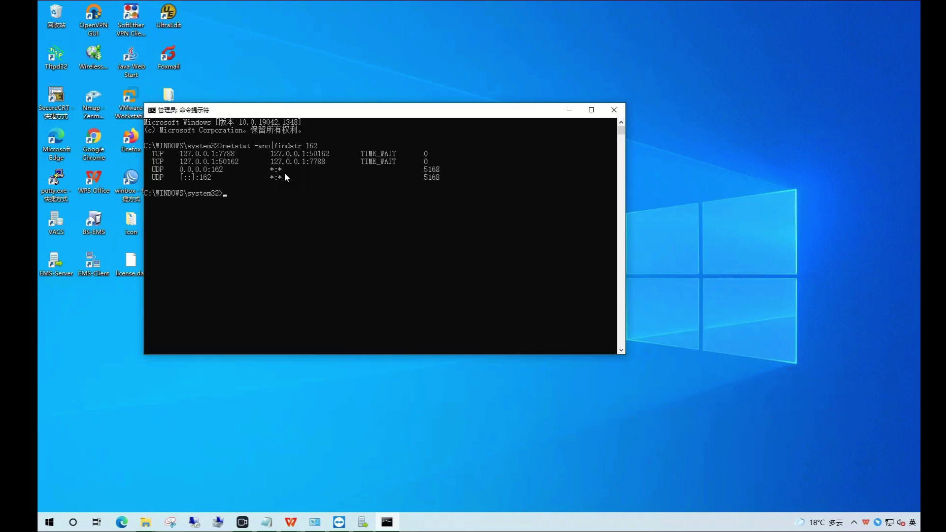
- Force-terminate process 5168 with taskkill /pid 5168 /F, close the command prompt, and start the server again
text(taskki)
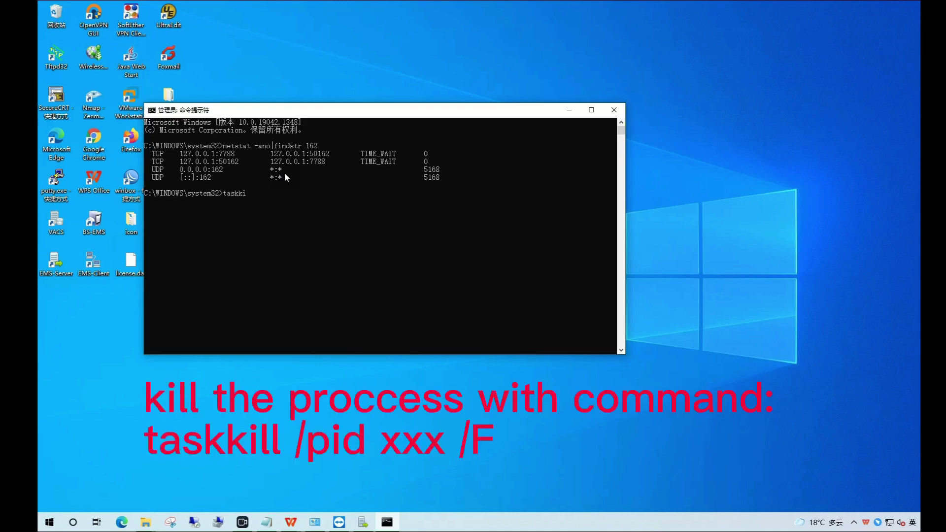
text(ll /pid 5168 /)
text(F)
key(Return)
click(614, 109)
click(521, 284)
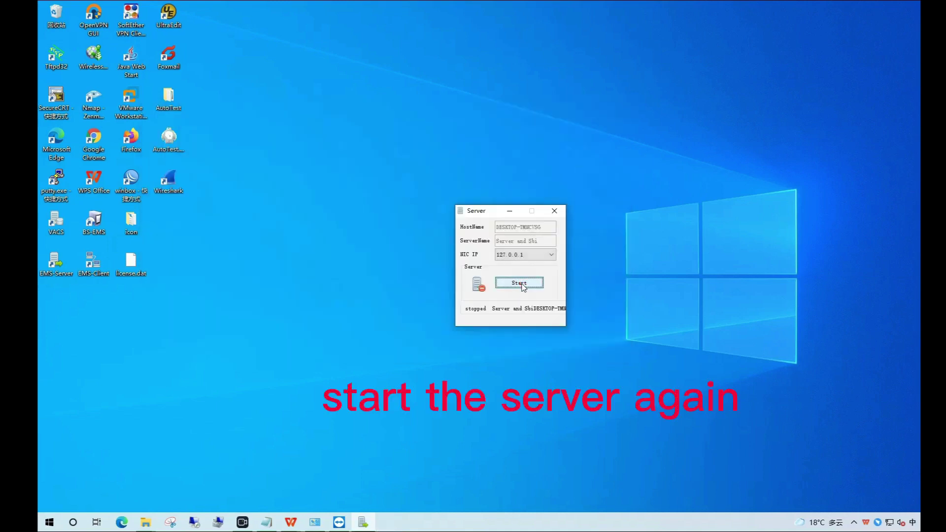
click(522, 285)
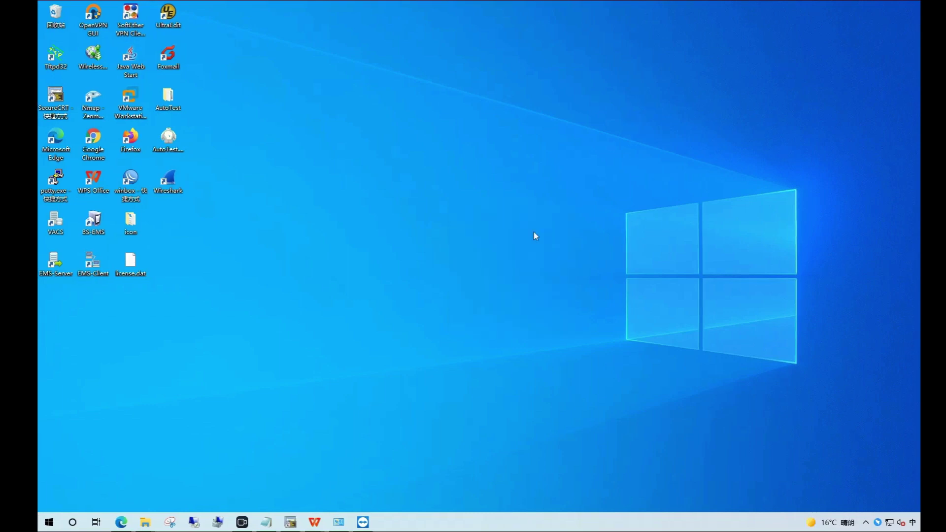
- Launch EMS-Server from the desktop and start the server on NIC IP 127.0.0.1
double_click(56, 261)
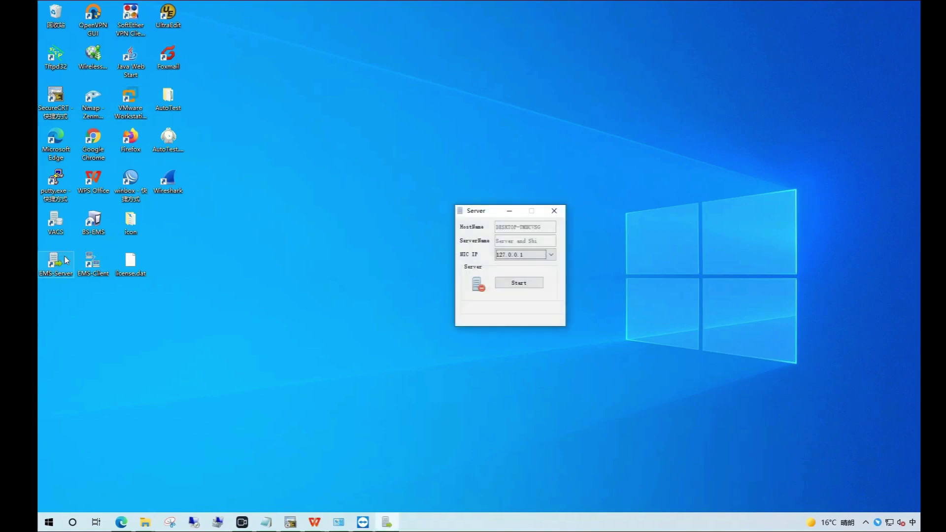
click(521, 282)
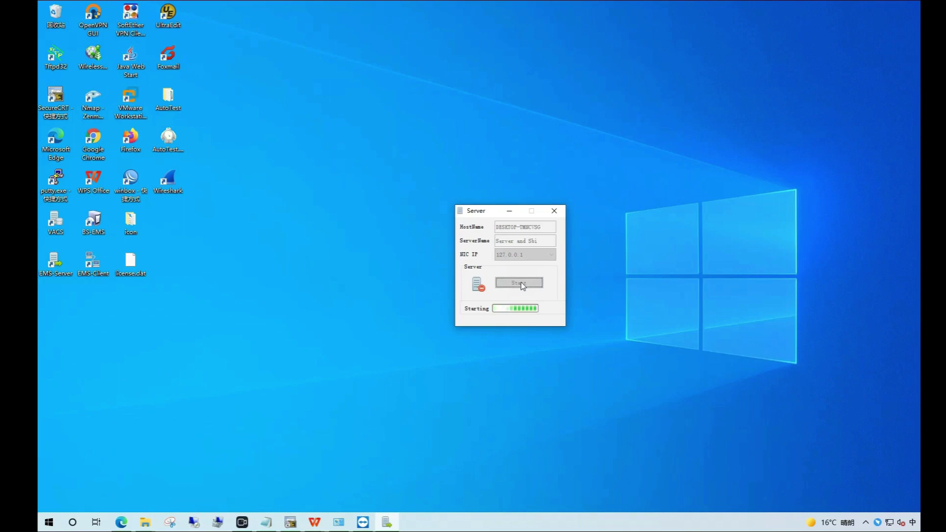
- Close the Server window and exit the server manager still running in the background, confirming that all its processes end
click(554, 211)
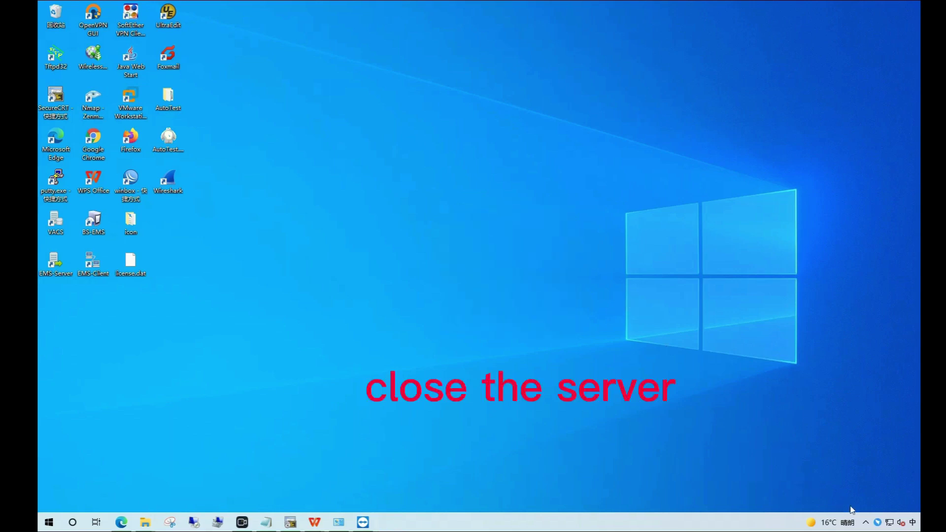
click(864, 522)
right_click(833, 481)
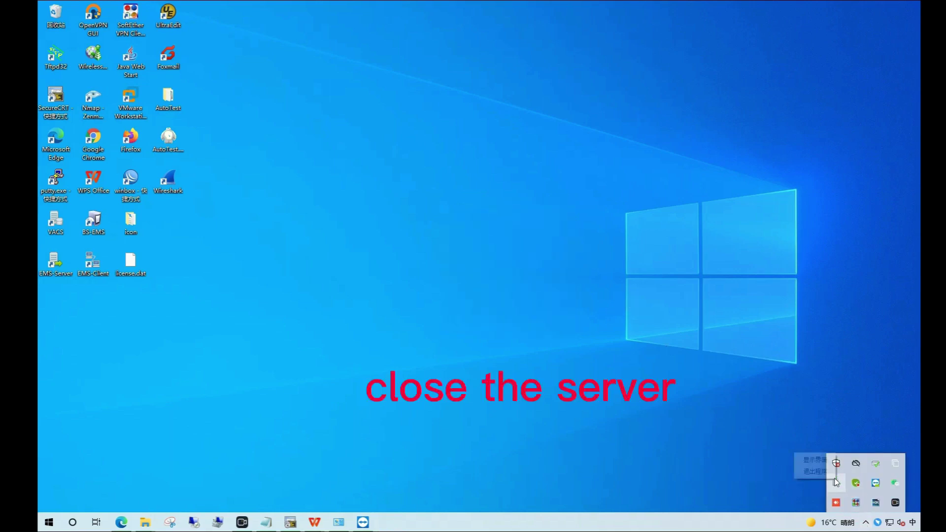
click(828, 475)
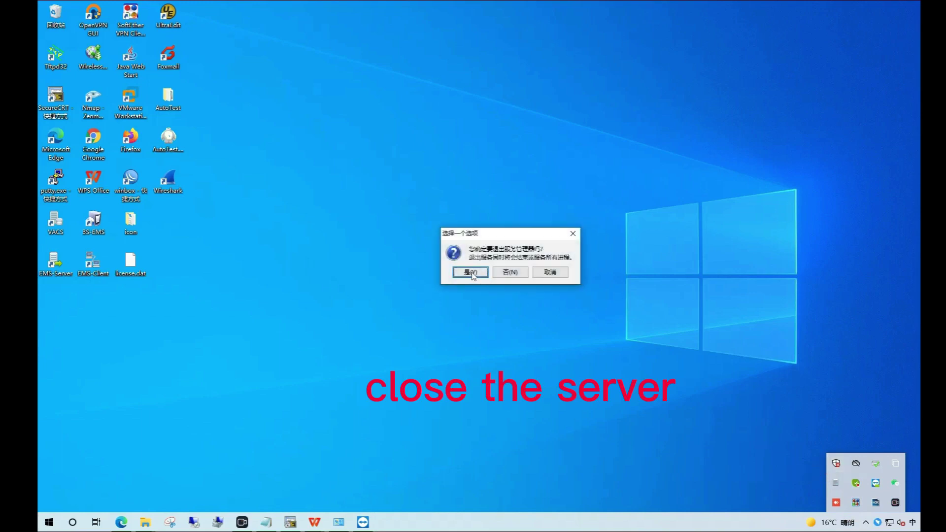
click(470, 272)
click(250, 271)
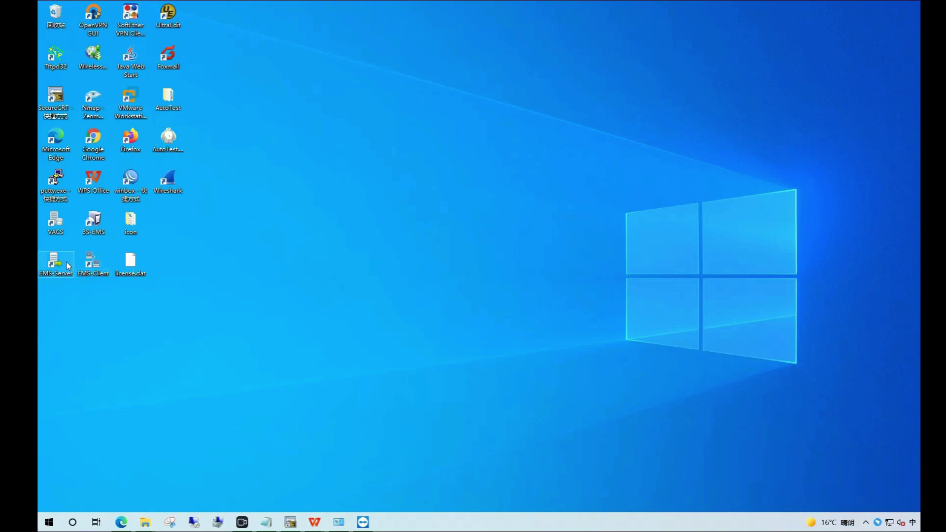
- Launch EMS-Server from the desktop, change the NIC IP to 192.168.8.39, and start the server
double_click(50, 263)
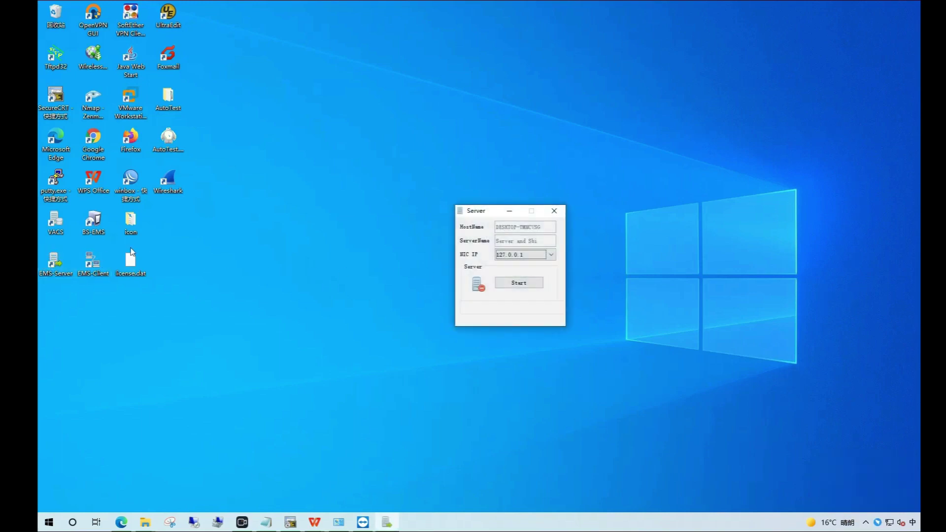
click(551, 254)
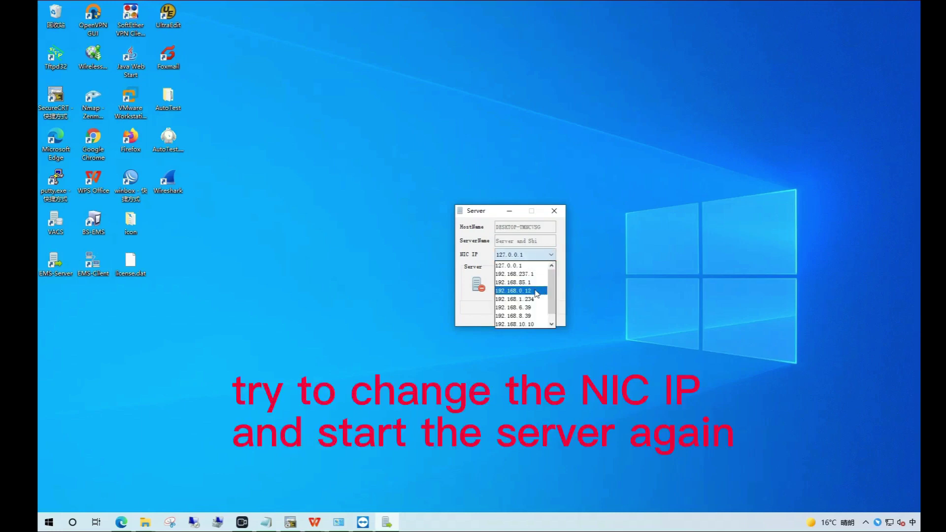
click(535, 316)
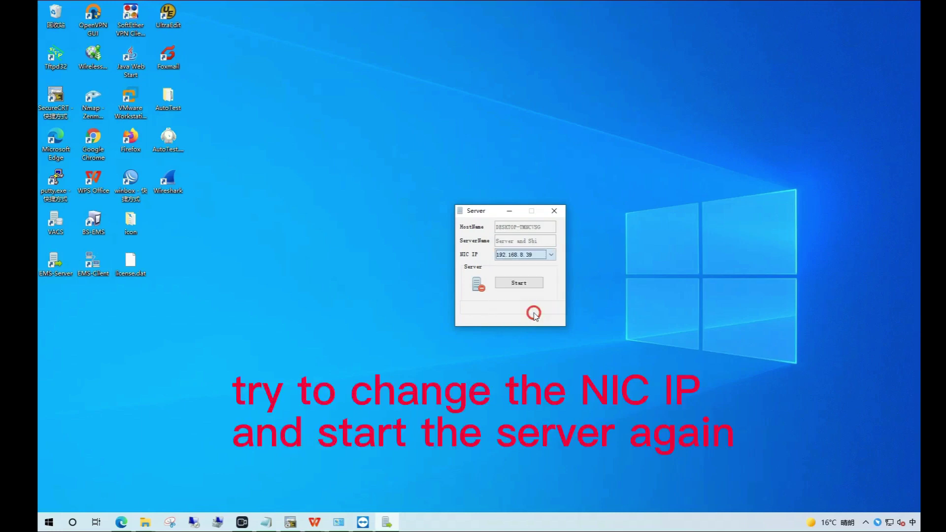
click(527, 283)
click(527, 284)
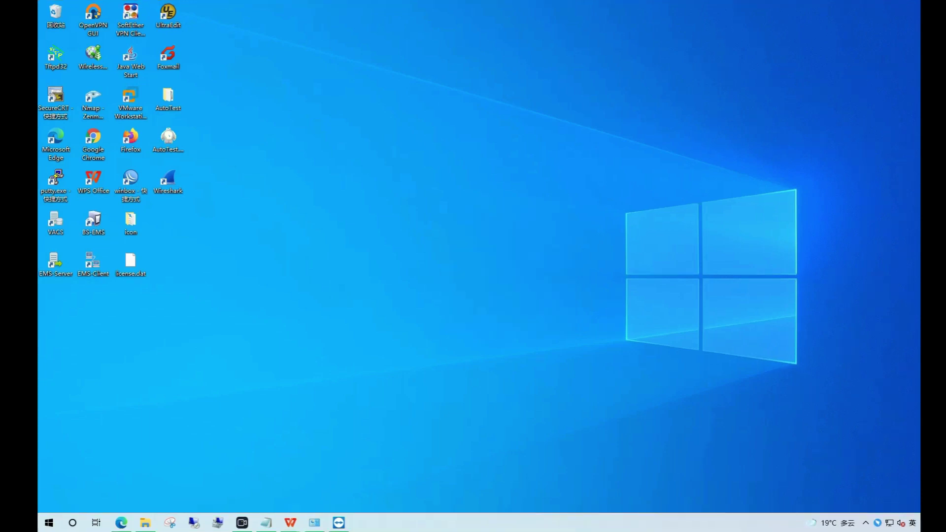
- Launch EMS-Server again and start the server on NIC IP 127.0.0.1
double_click(54, 261)
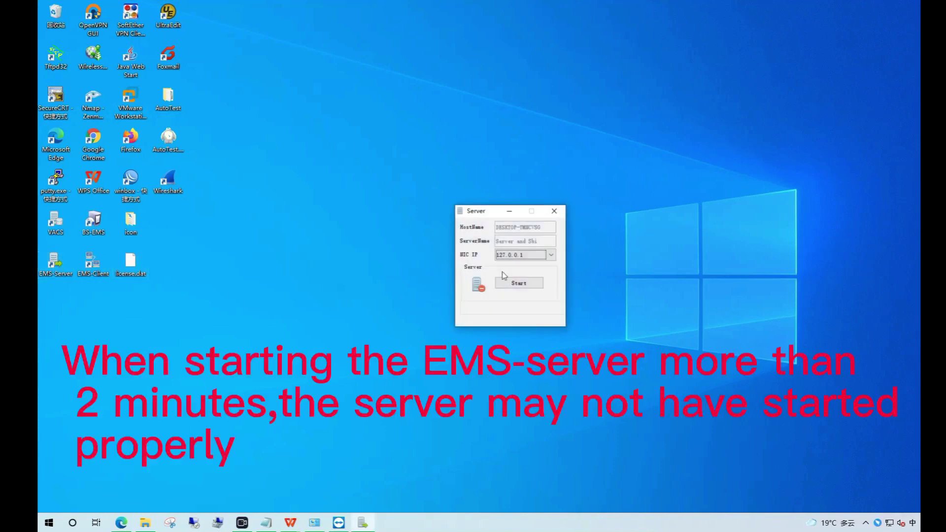
click(519, 283)
click(519, 282)
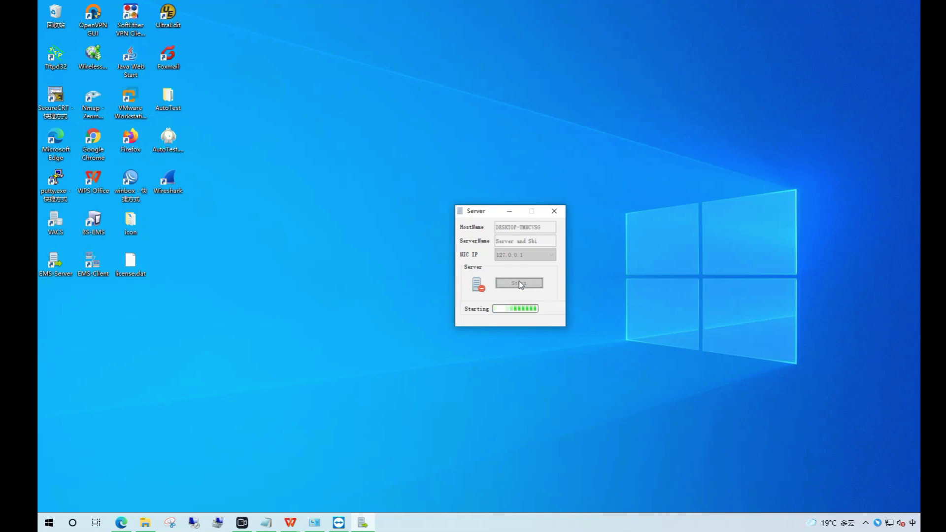
- Close the Server window while it is starting and exit the background server manager, agreeing to end all its processes
click(553, 211)
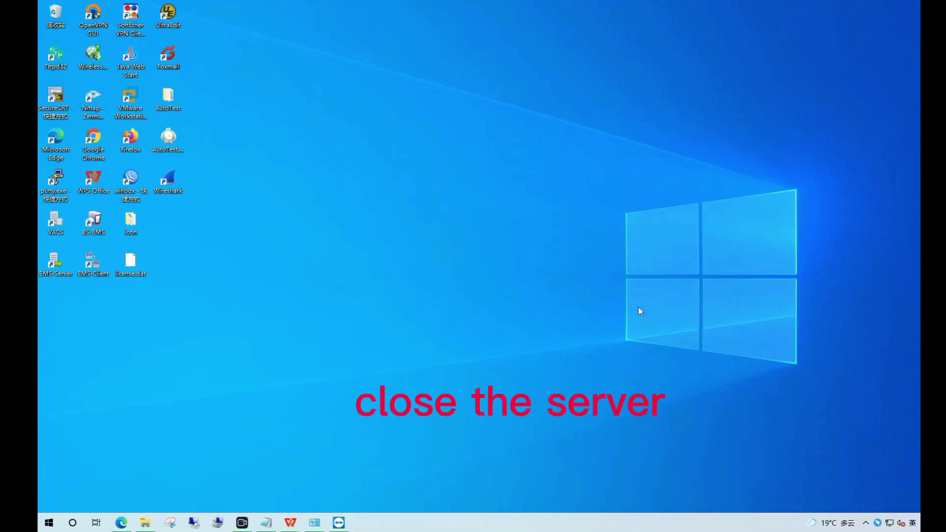
click(865, 523)
right_click(874, 501)
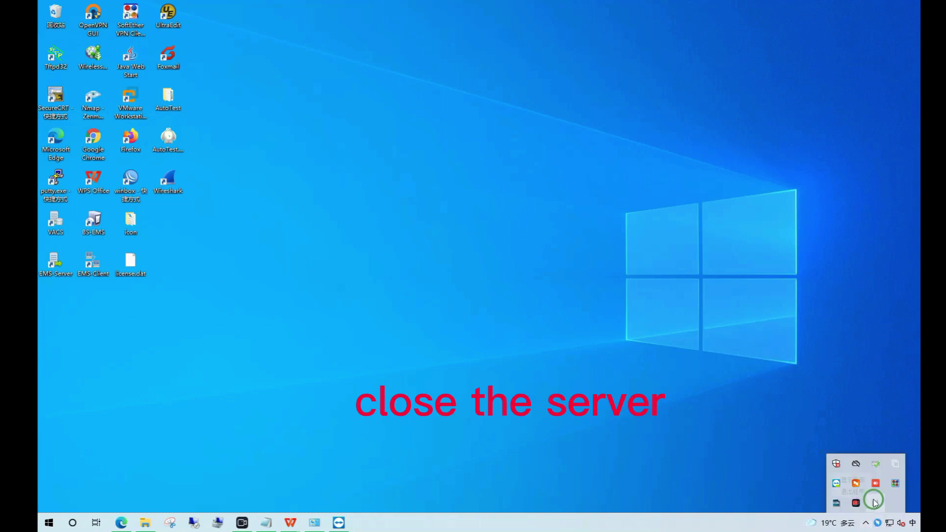
click(856, 491)
click(471, 273)
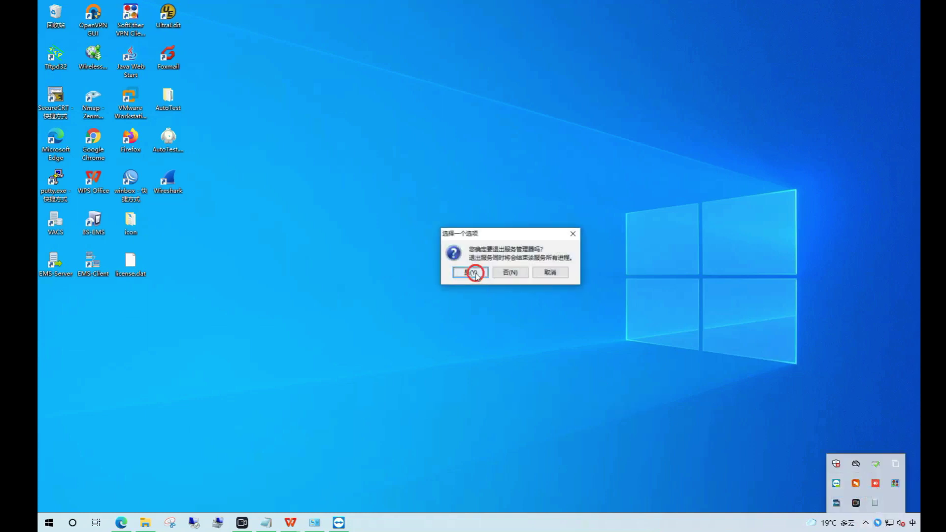
- Check the start-in path in the EMS-Server shortcut's properties for spaces or Chinese characters, and close the properties
click(55, 255)
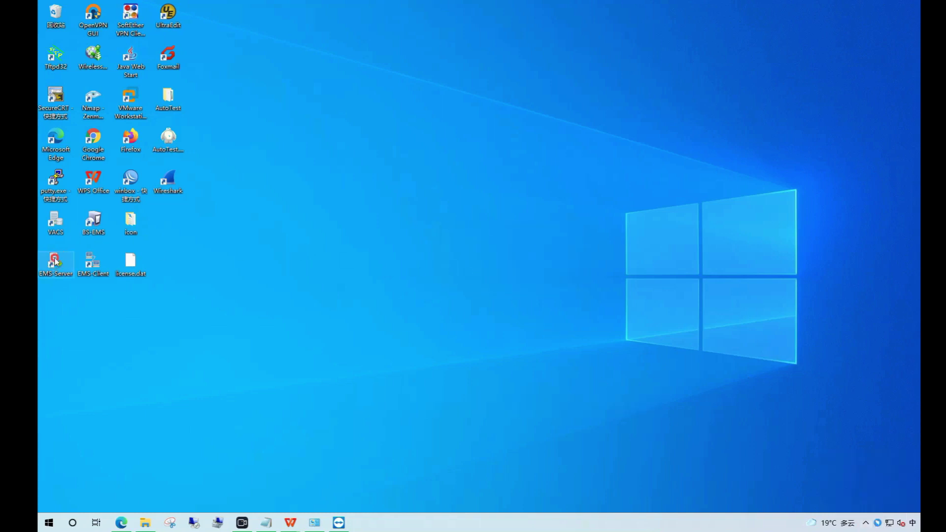
right_click(55, 255)
click(120, 505)
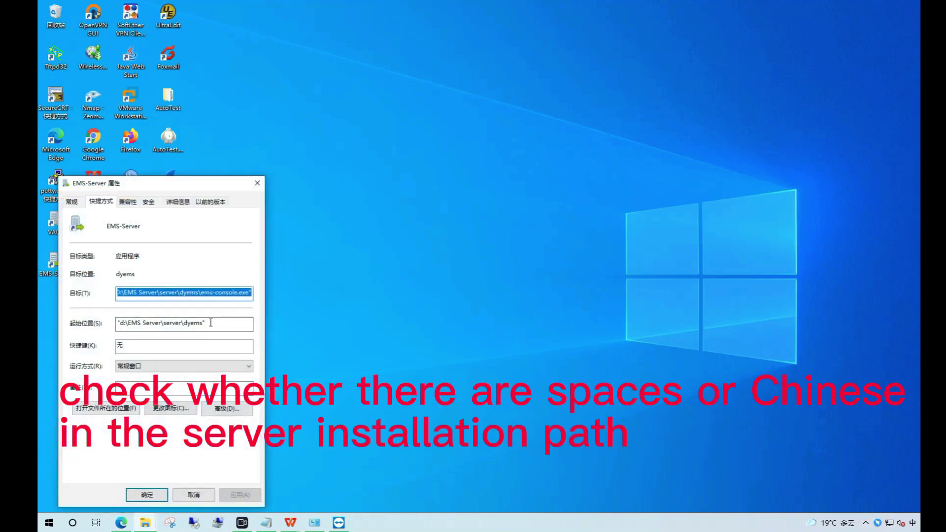
drag(205, 323, 117, 324)
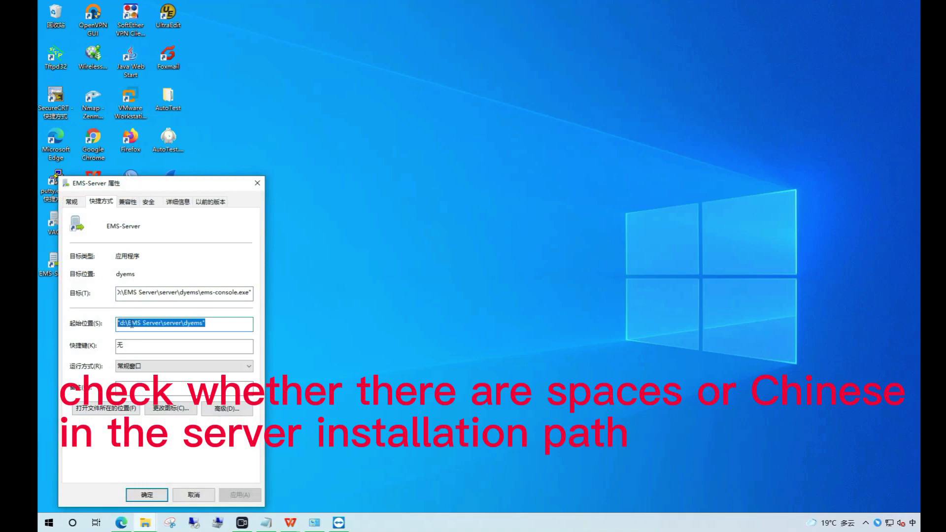
click(139, 325)
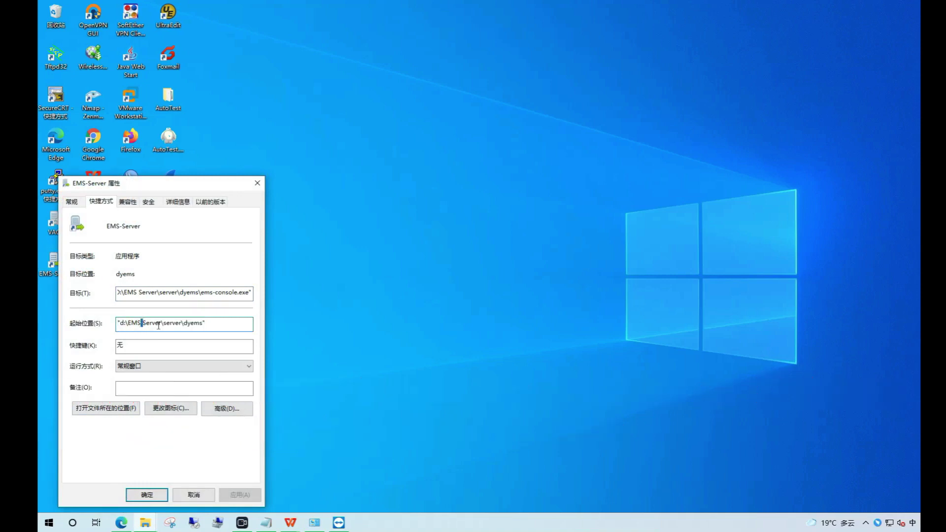
click(258, 183)
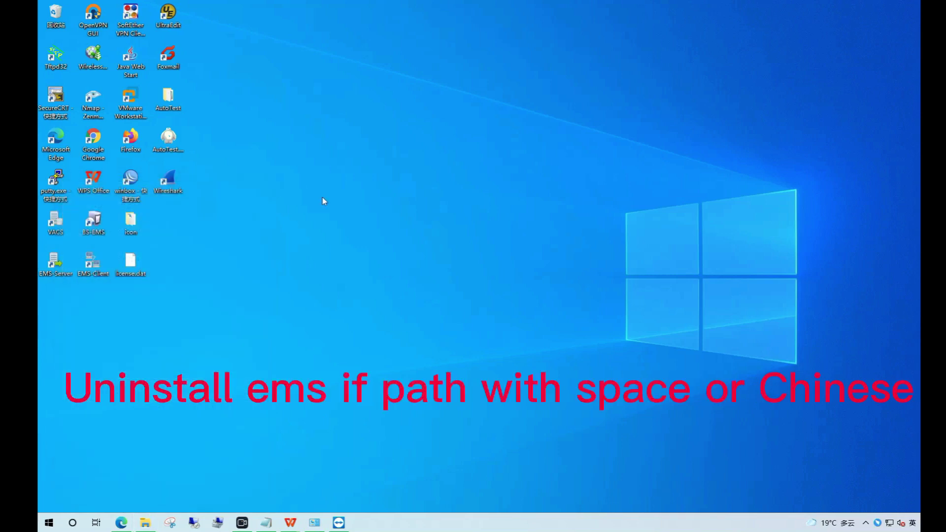
- Find ems-mysqld.exe in Task Manager's detailed process list and end the process
key(ctrl+shift+Escape)
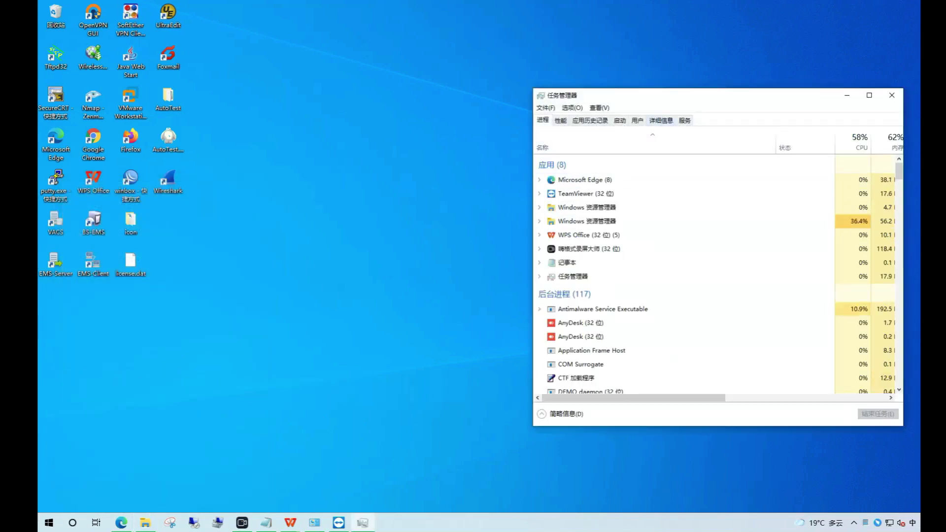
click(661, 120)
click(626, 152)
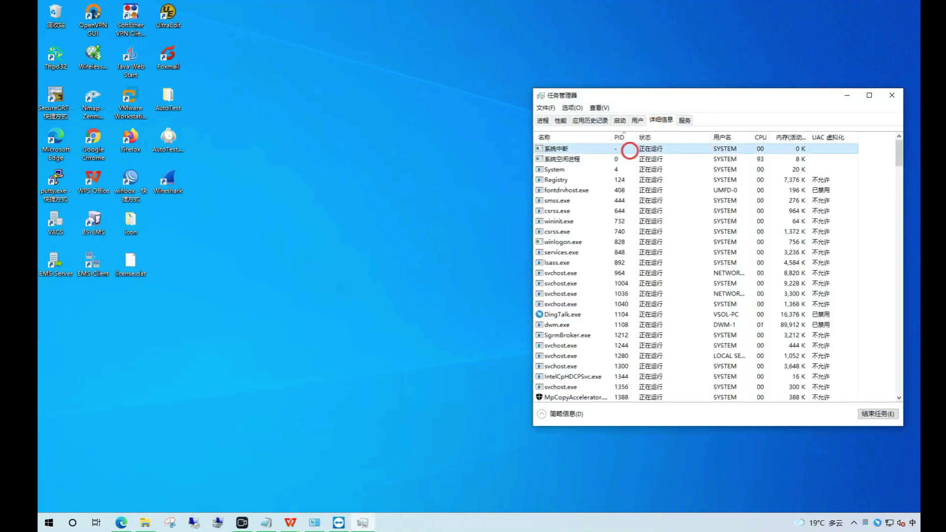
key(e)
key(e)
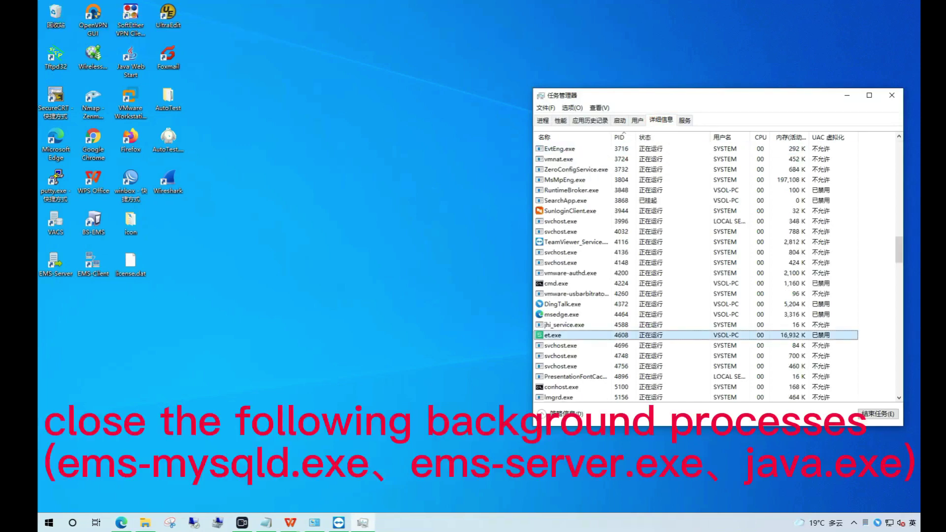
key(e)
key(e)
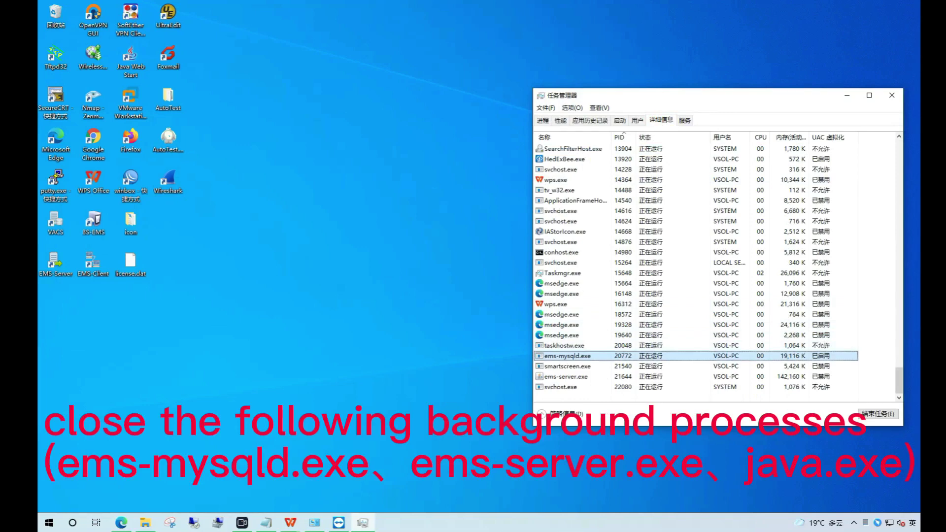
click(879, 413)
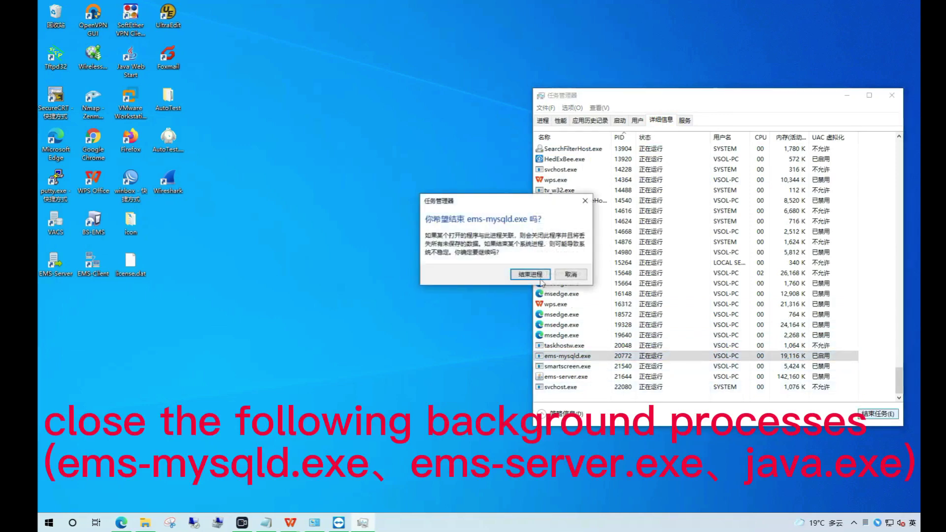
click(539, 275)
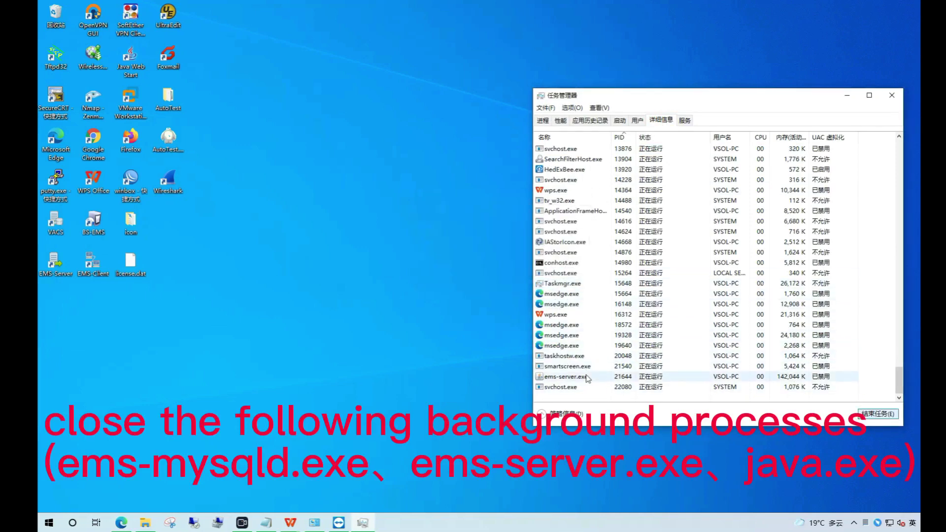
- End the ems-server.exe process in Task Manager
click(590, 377)
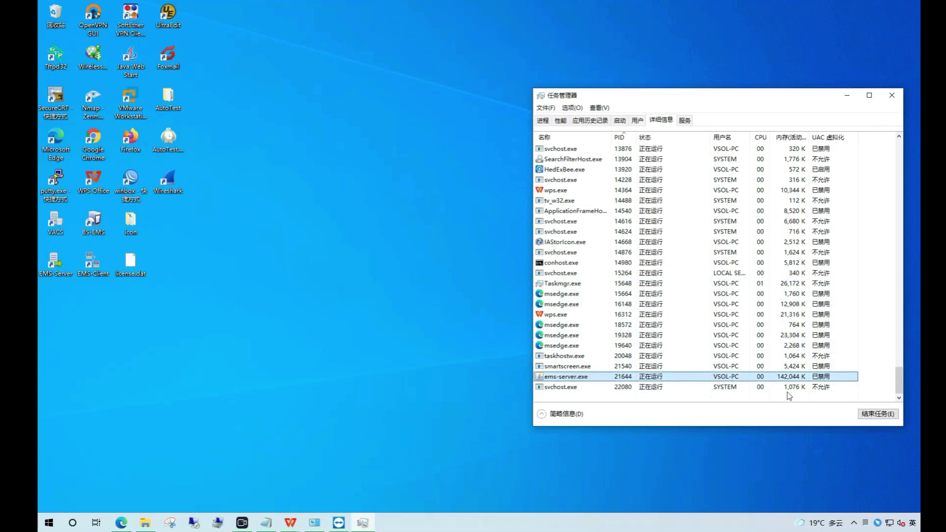
click(877, 414)
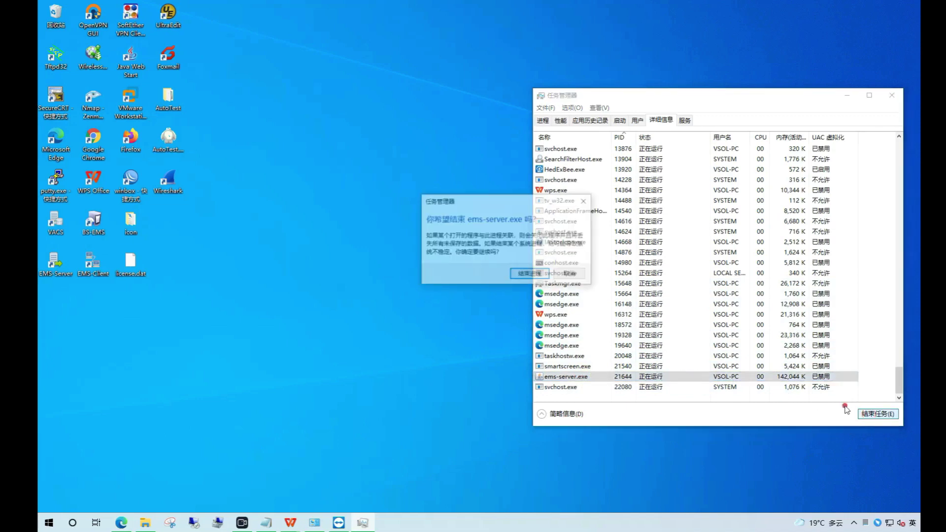
click(544, 276)
- Find java.exe in the process list, end that process, and close Task Manager
click(571, 275)
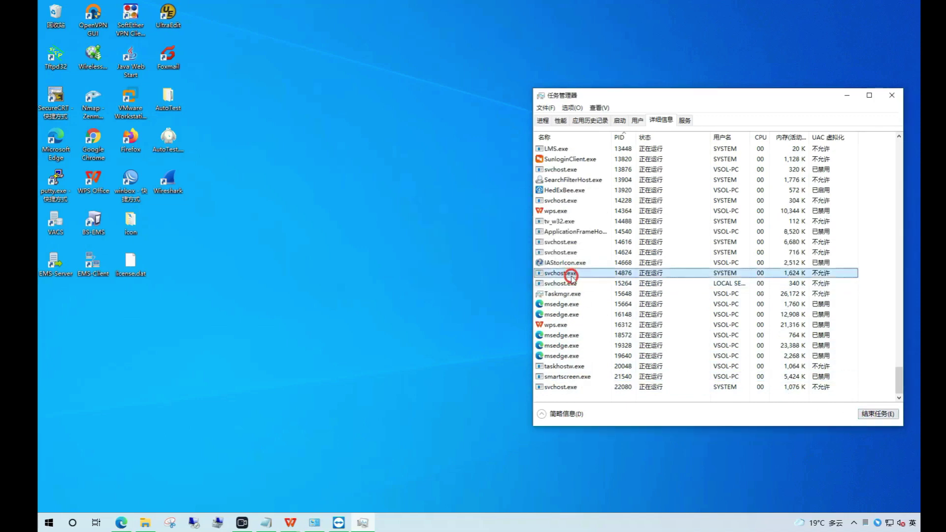
text(ja)
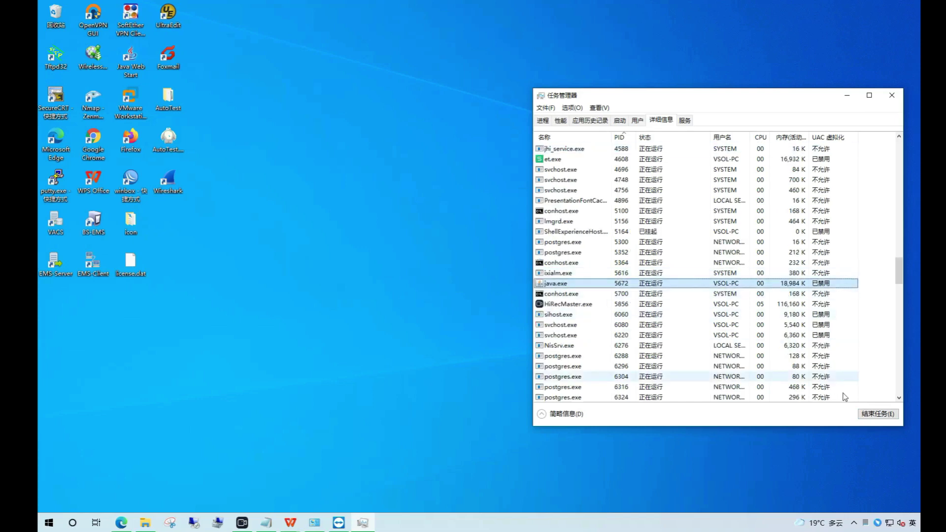
click(878, 413)
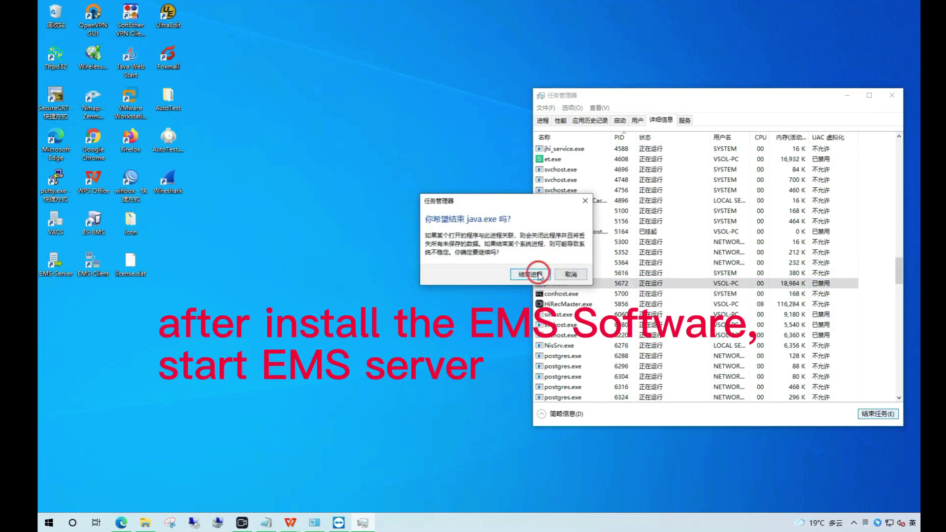
click(536, 273)
click(891, 95)
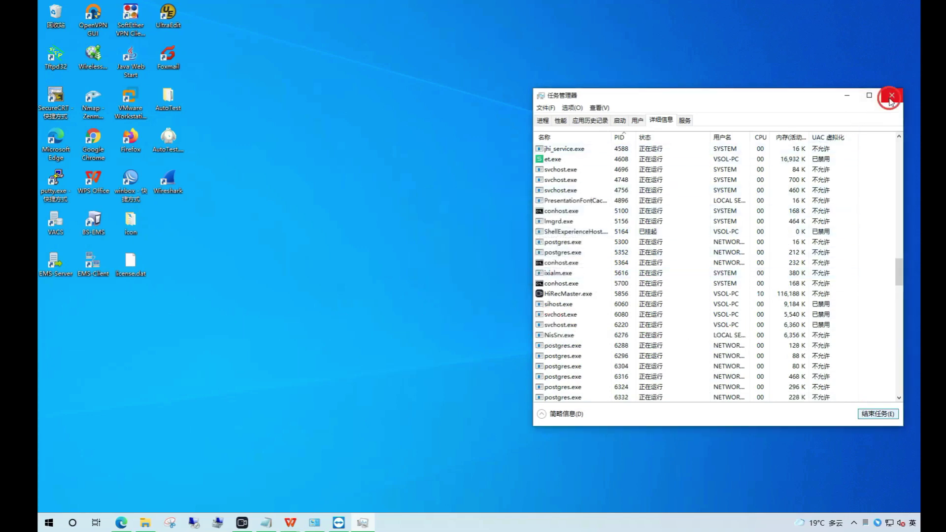
- Launch EMS-Server from the desktop and start the server on NIC IP 127.0.0.1
double_click(74, 261)
click(522, 291)
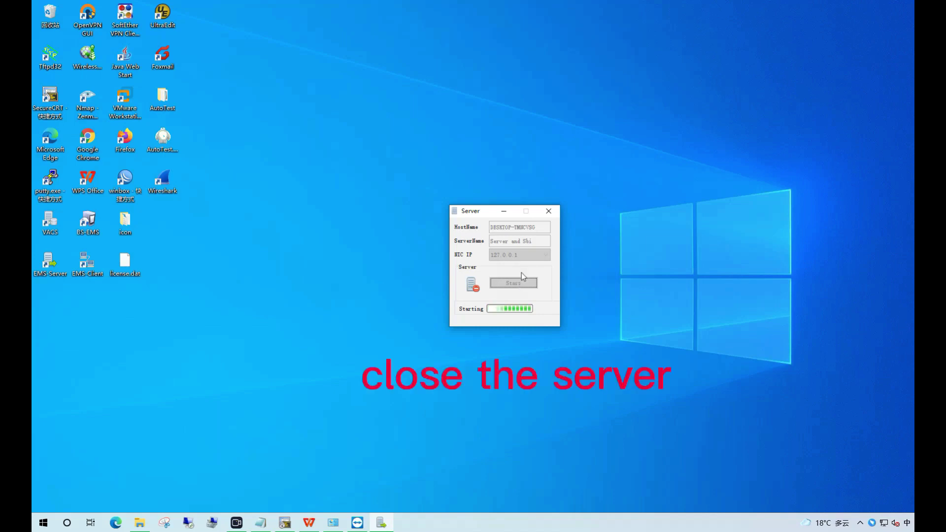
- Close the Server window and exit the server manager from the background, agreeing to end all its processes
click(548, 211)
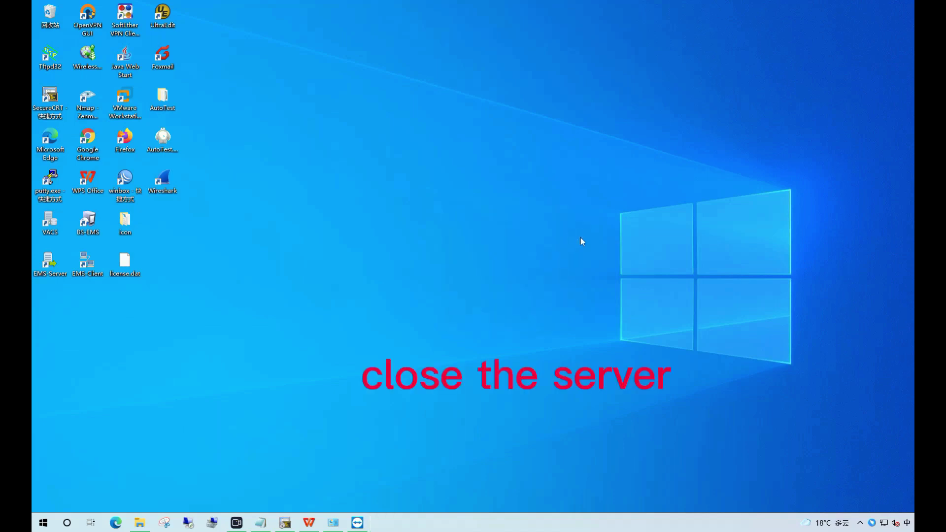
click(860, 523)
right_click(834, 465)
click(797, 455)
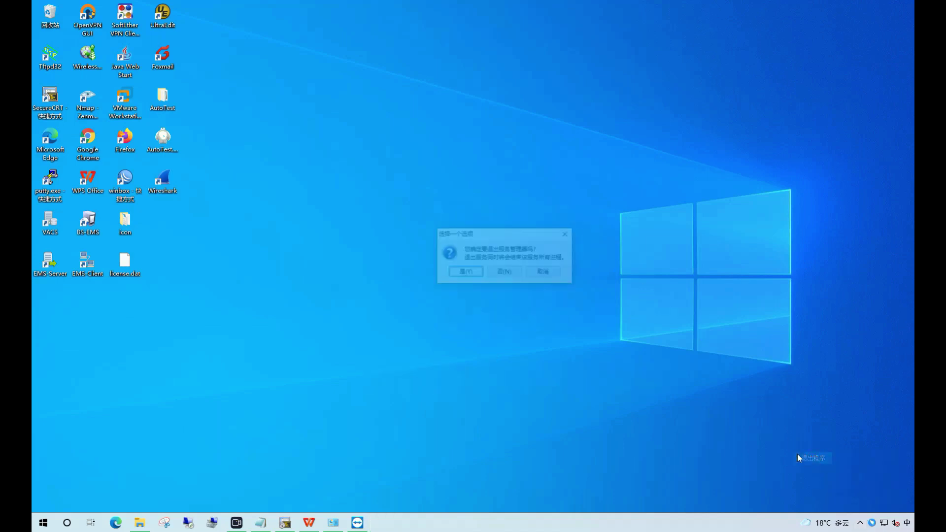
click(474, 272)
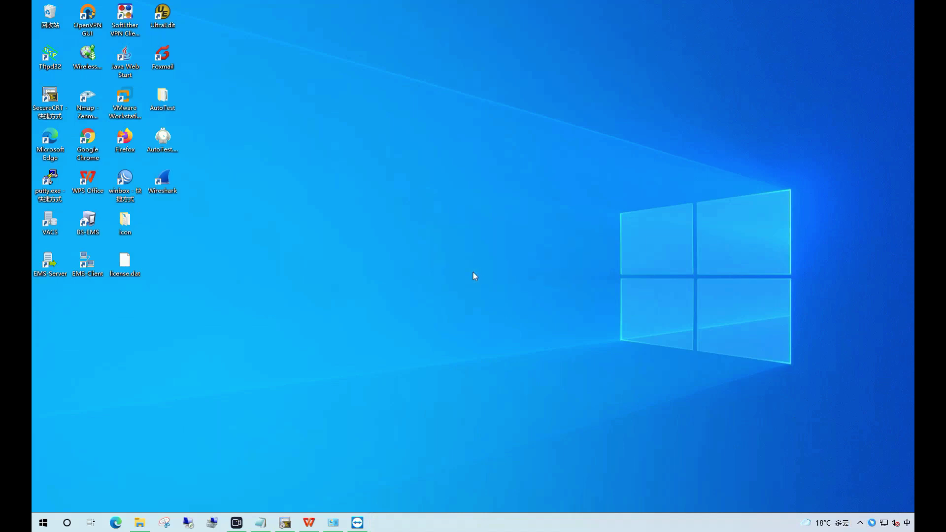
- Open the EMS-Server shortcut's file location from its properties, close the properties, and browse to the server's mysql\data\dyems folder
right_click(55, 261)
click(107, 505)
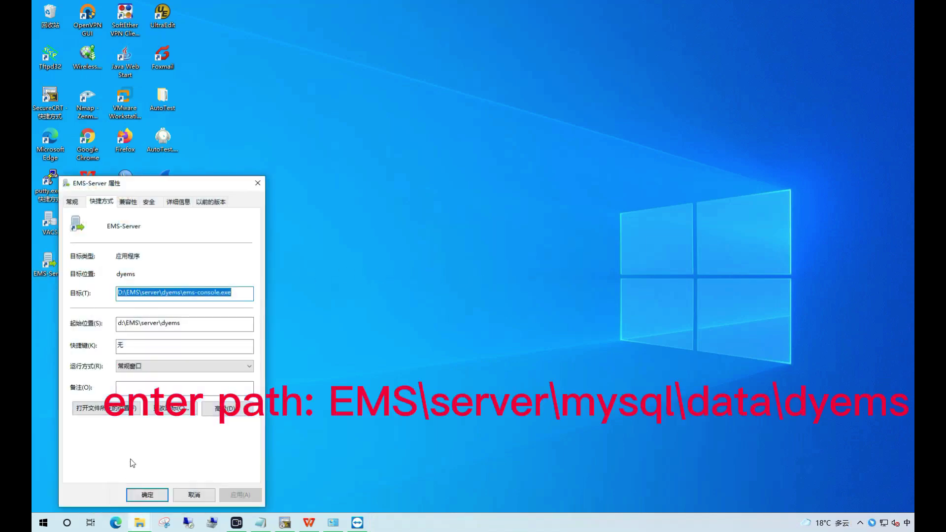
click(132, 410)
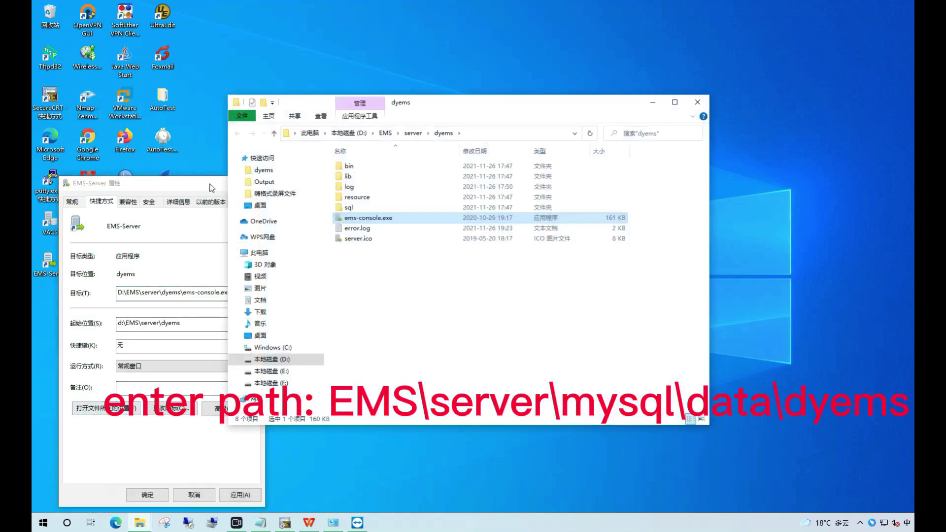
click(255, 182)
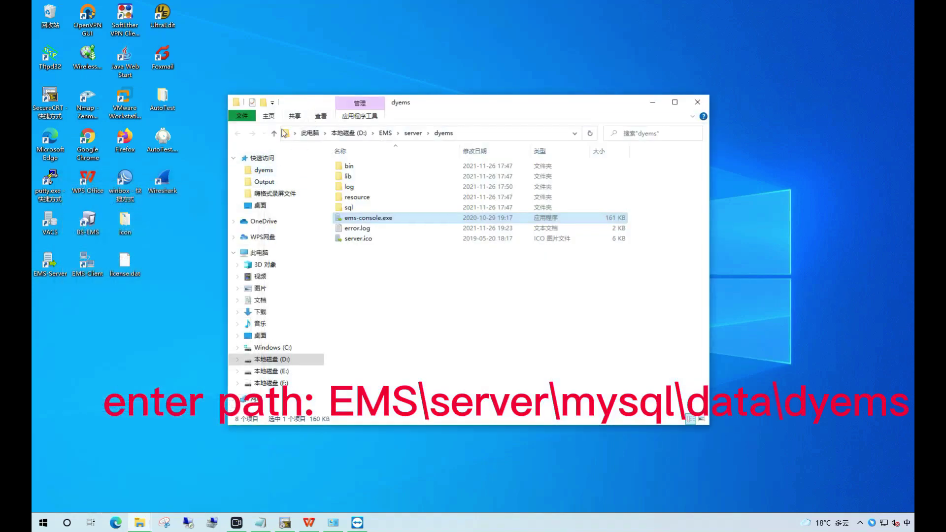
click(274, 133)
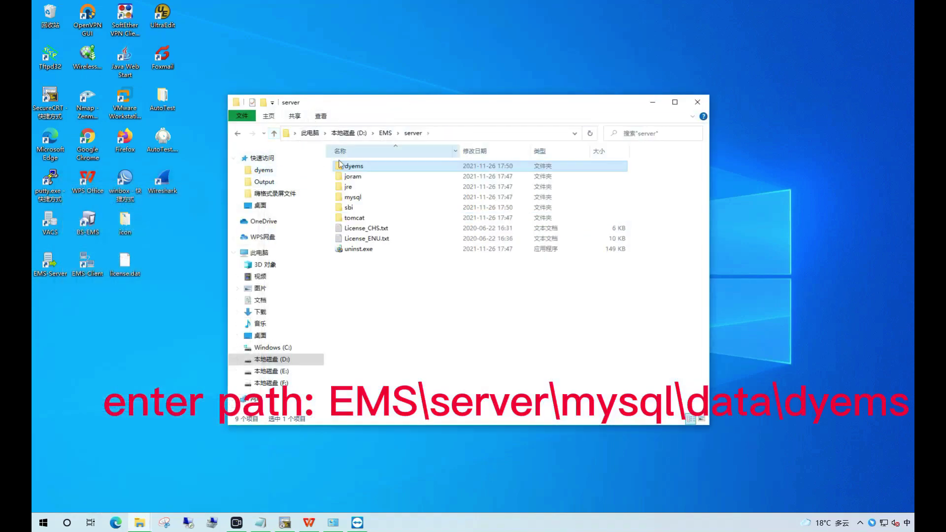
double_click(359, 196)
double_click(363, 176)
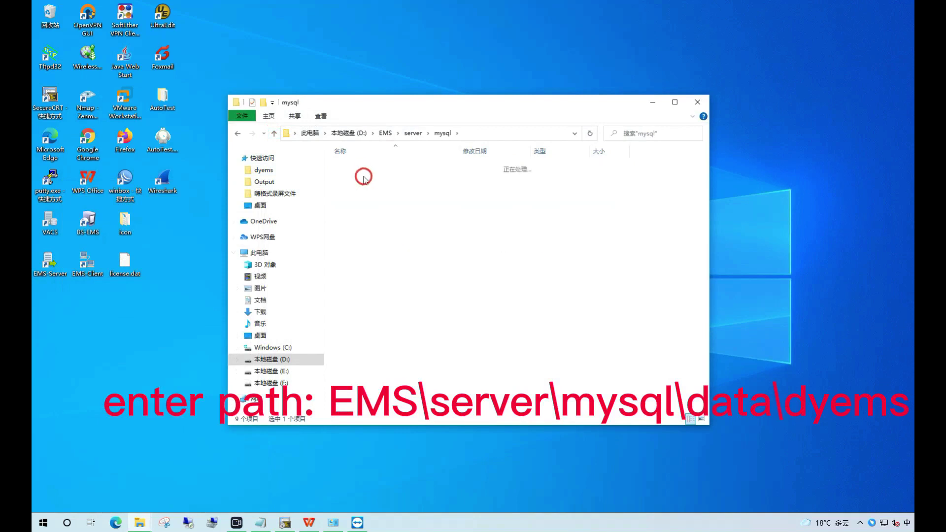
double_click(366, 170)
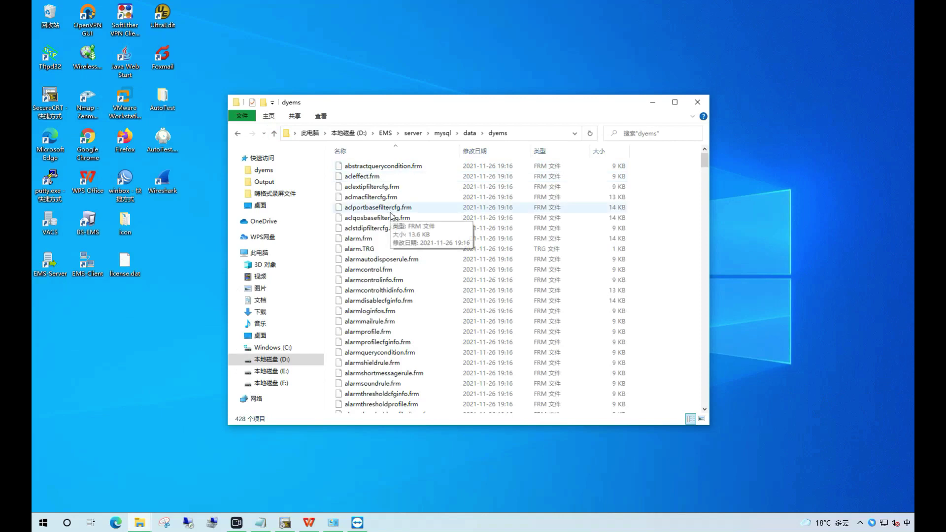
- Create a new folder named dyems on the desktop
right_click(138, 309)
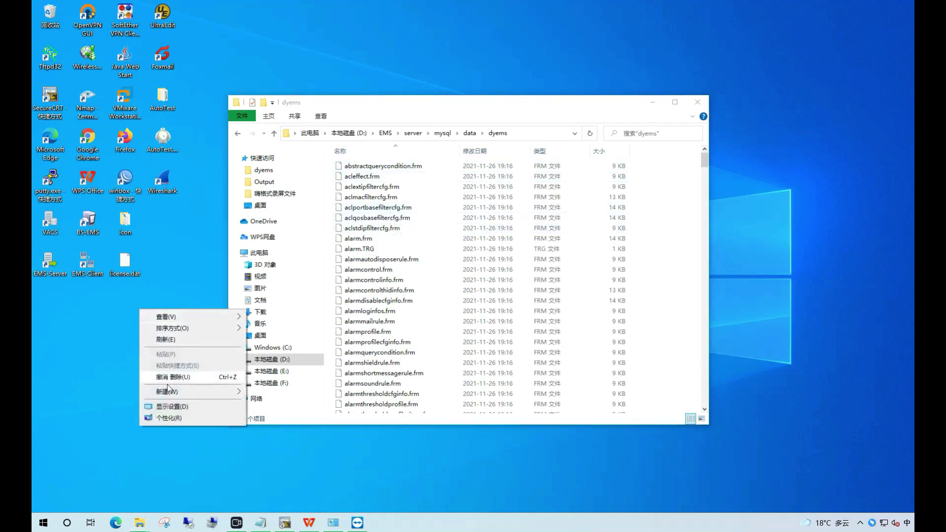
mouse_move(167, 389)
click(264, 252)
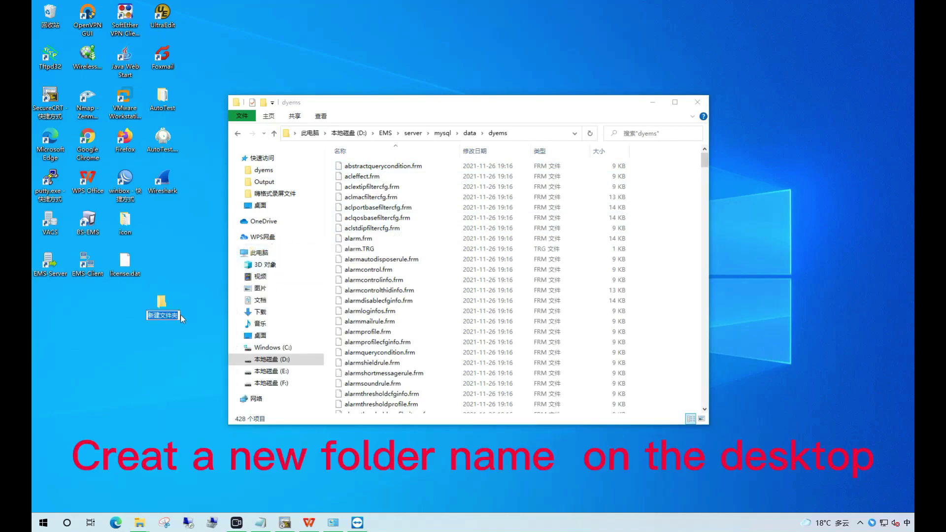
key(shift)
text(dyems)
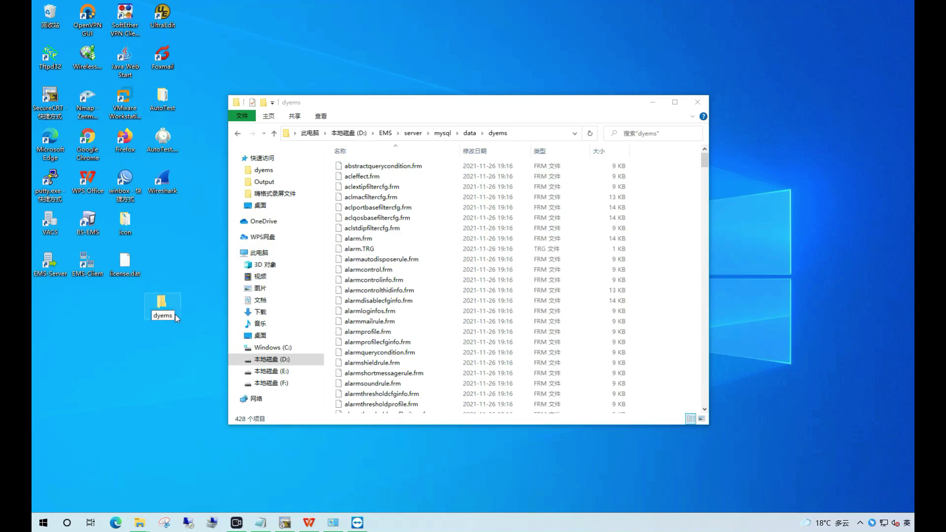
click(189, 316)
- Copy all files from mysql\data\dyems into the new desktop dyems folder, and close the desktop folder's window
click(435, 238)
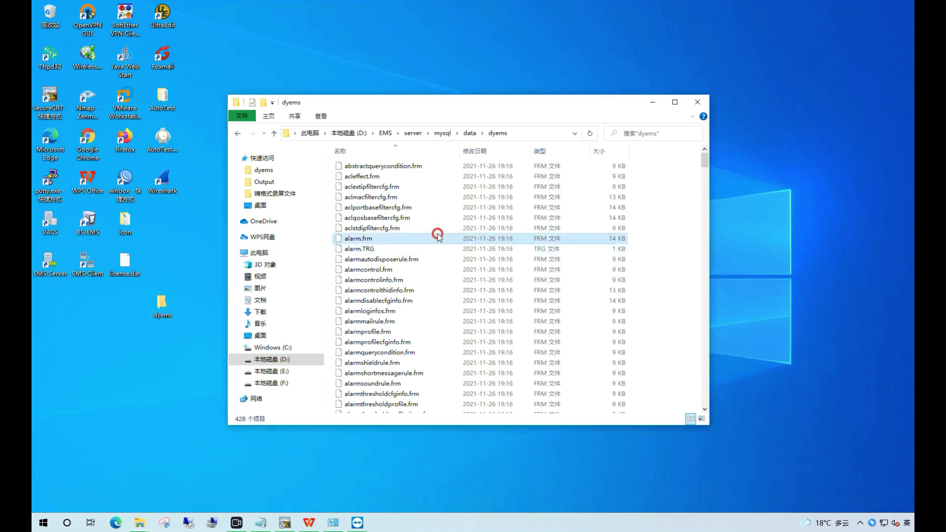
key(ctrl+a)
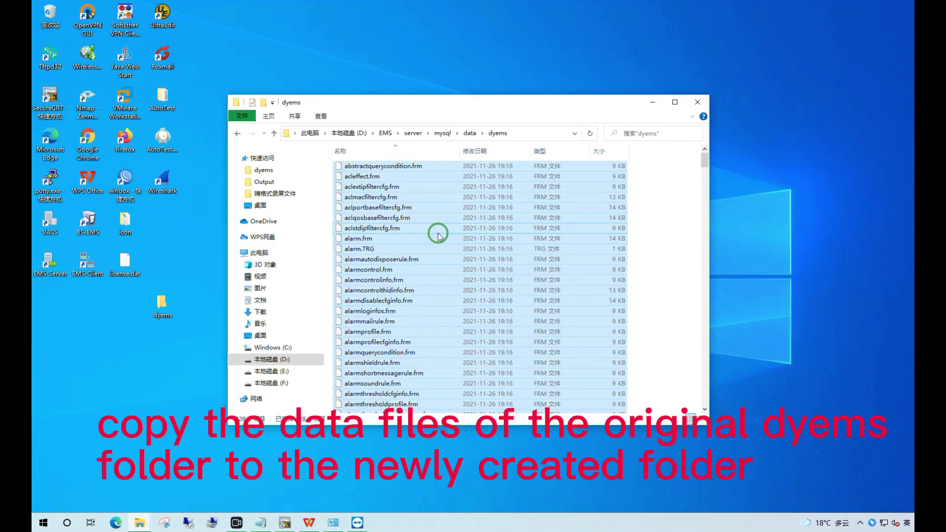
right_click(438, 235)
click(488, 386)
double_click(171, 306)
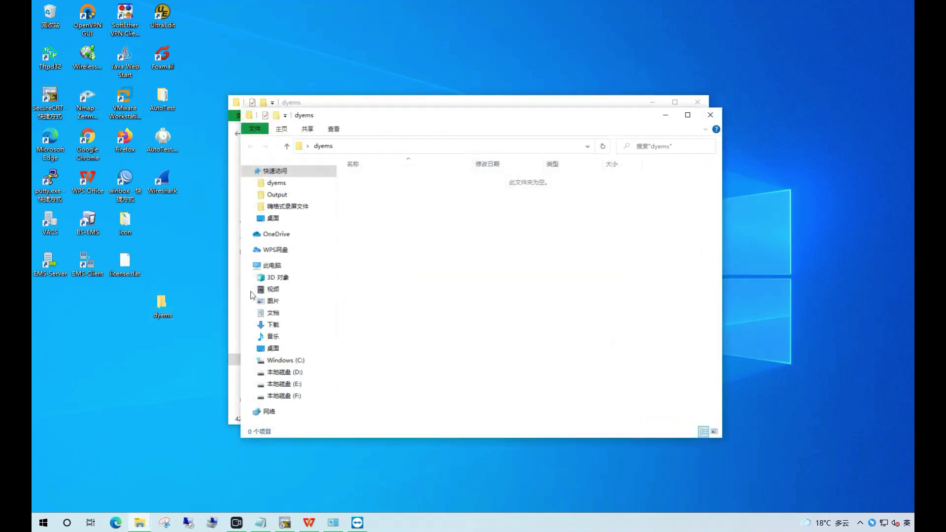
right_click(428, 270)
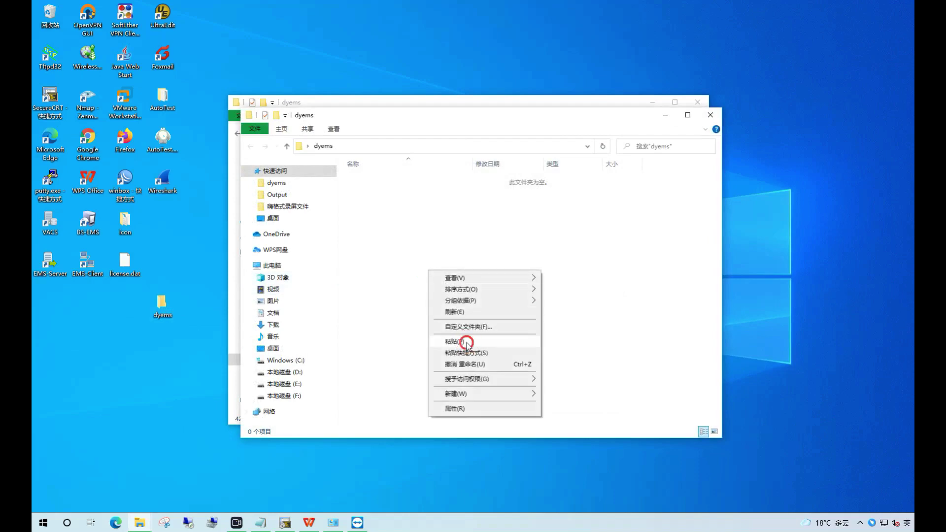
click(465, 344)
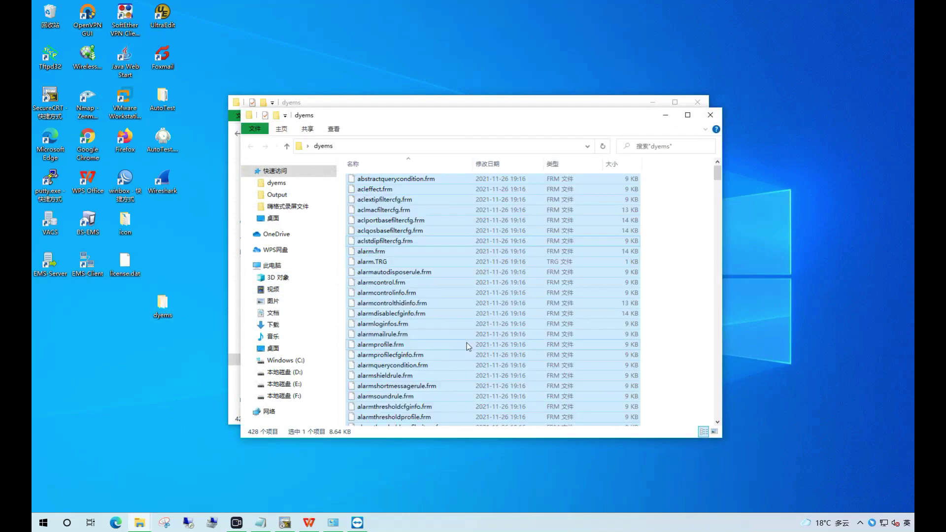
click(712, 116)
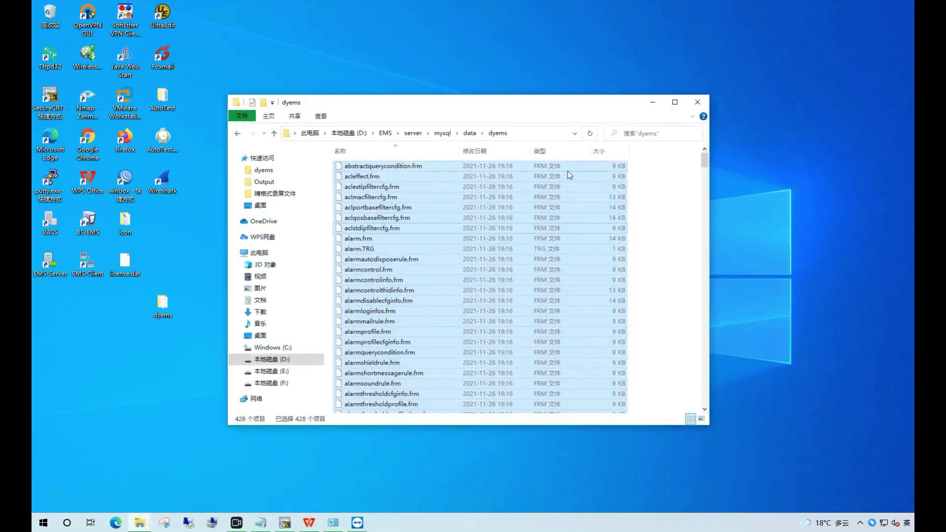
- Go up to the data folder and check the original dyems folder's size in its properties
click(274, 133)
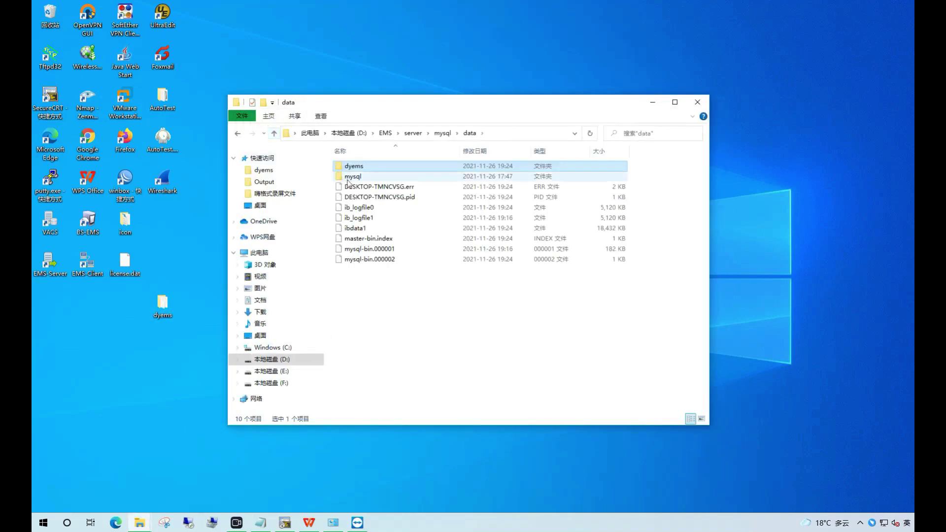
right_click(381, 168)
click(419, 485)
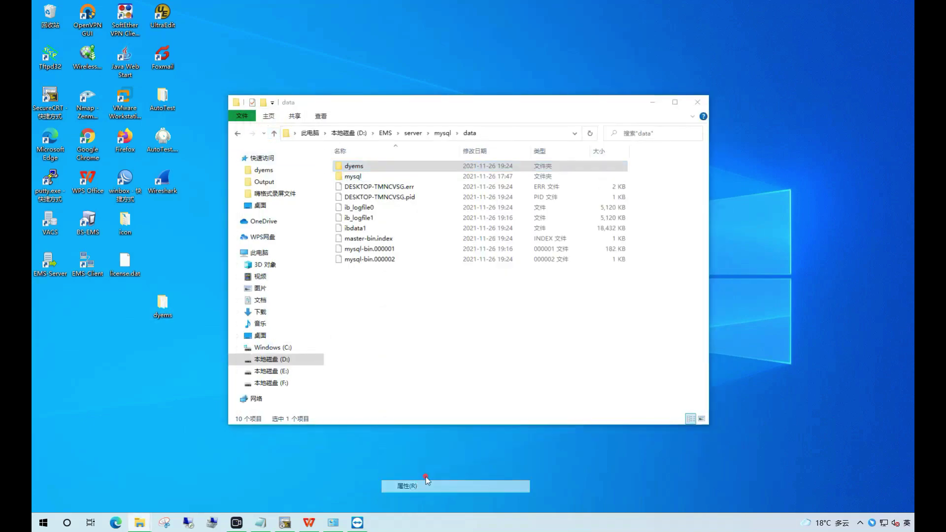
drag(437, 280, 509, 280)
click(471, 457)
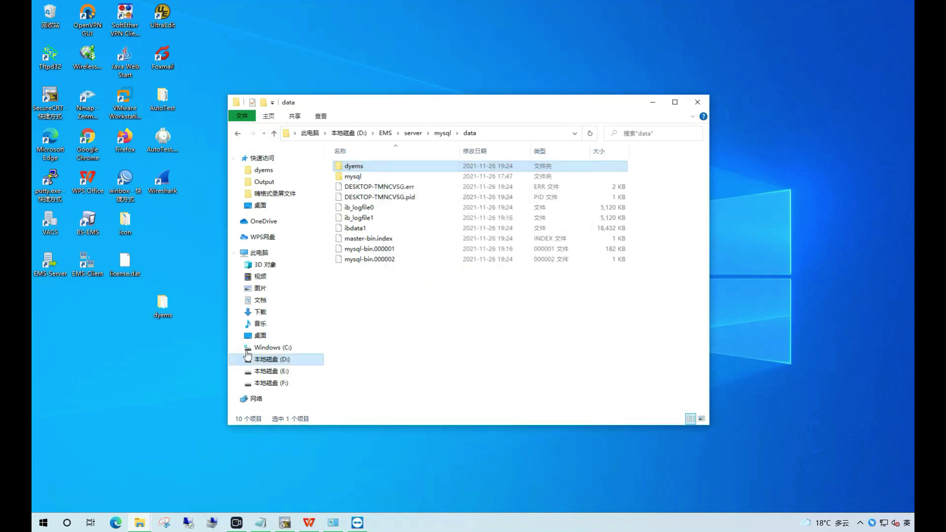
- Check the size of the desktop dyems folder in its properties to compare it with the original
click(167, 305)
right_click(167, 305)
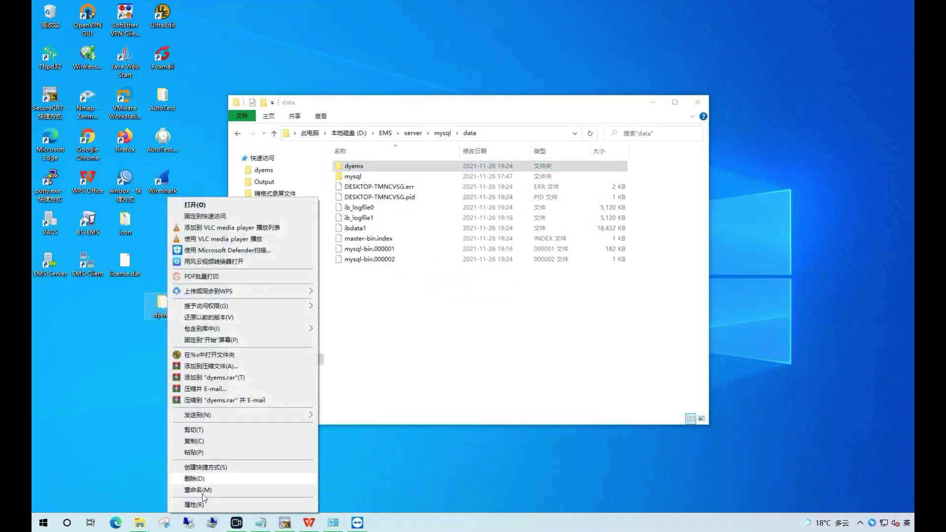
click(192, 503)
drag(227, 316, 297, 316)
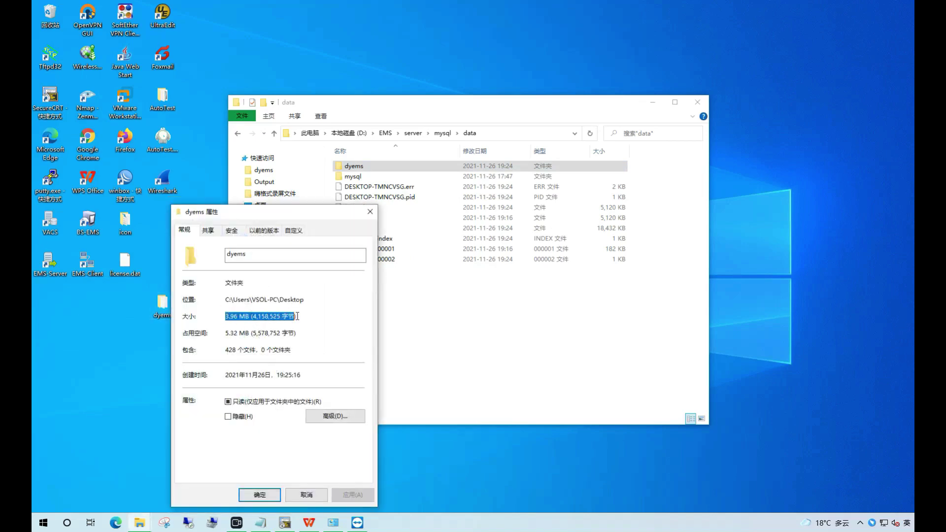
click(259, 494)
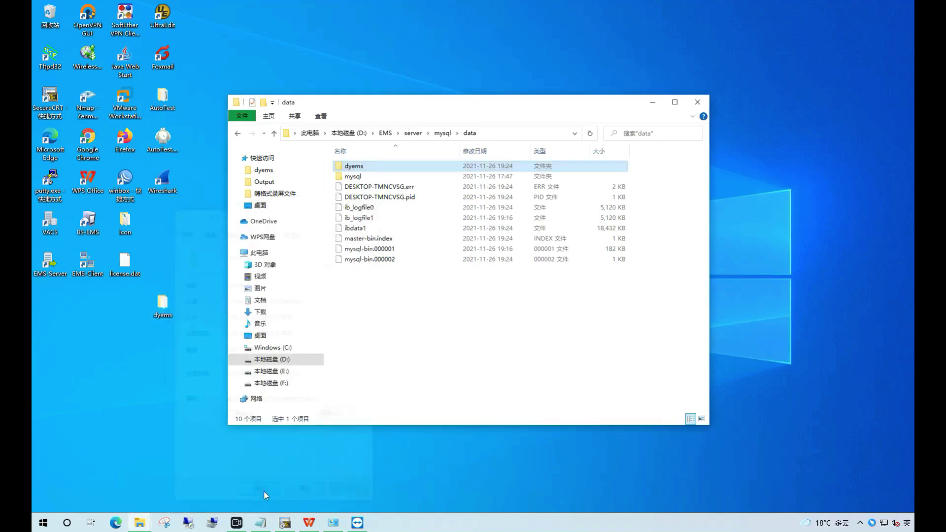
- Delete all files inside the original mysql\data\dyems folder
double_click(354, 166)
key(ctrl+a)
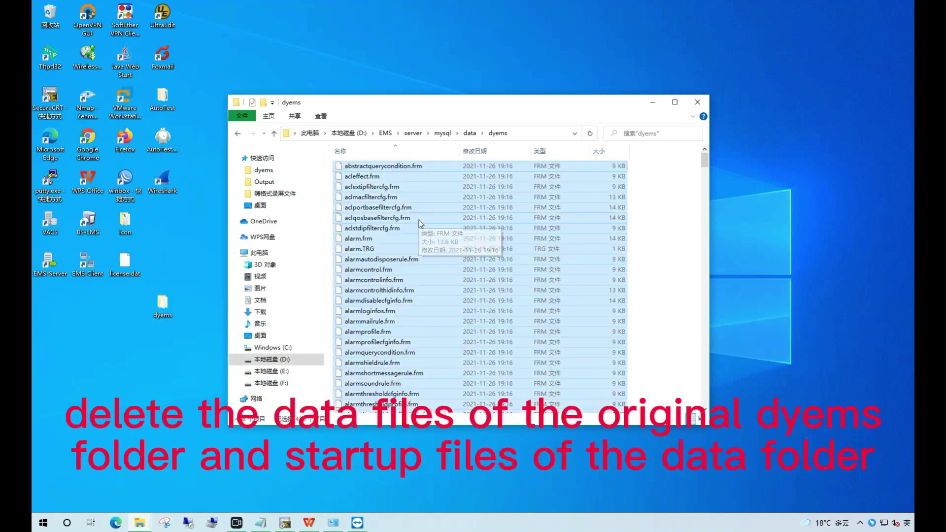
right_click(419, 223)
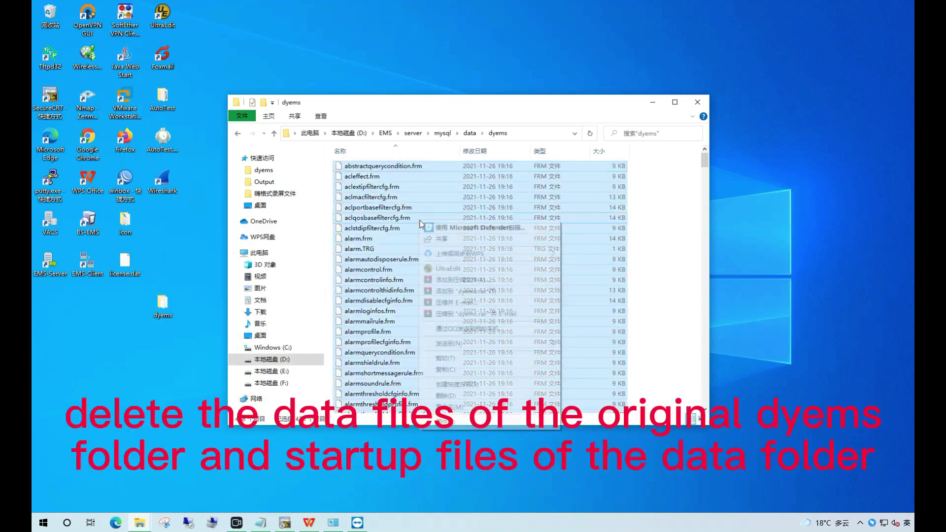
click(473, 398)
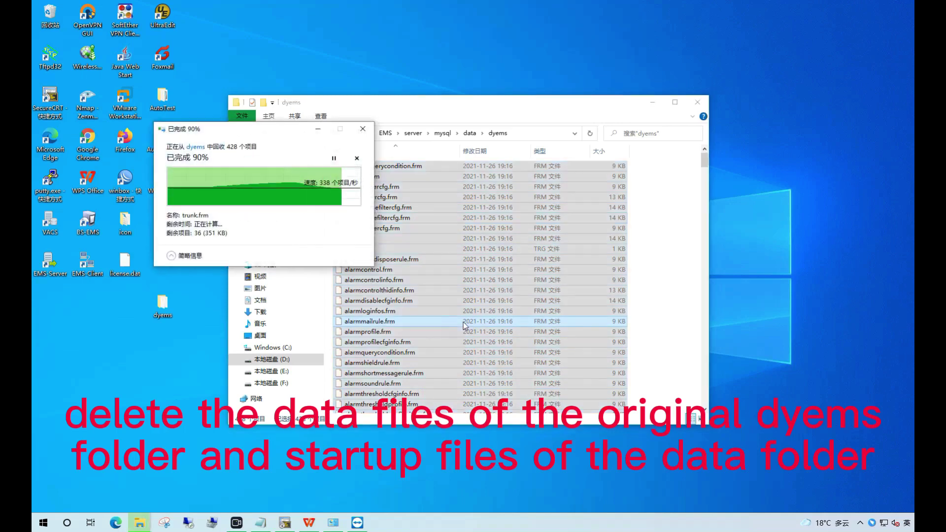
- Try to delete all loose files in the data folder, from DESKTOP-TMNCVSG.err to mysql-bin.000002, cancelling at the file in use
click(274, 133)
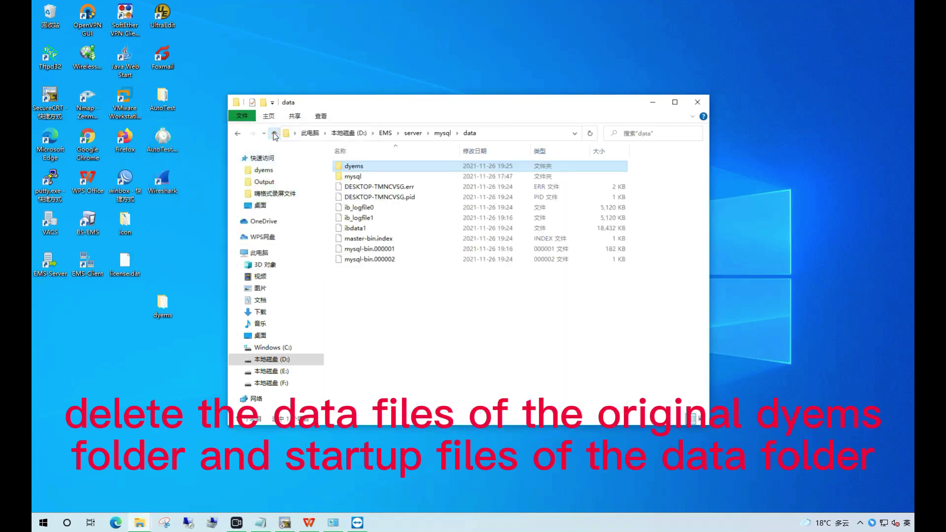
click(360, 187)
shift+click(384, 260)
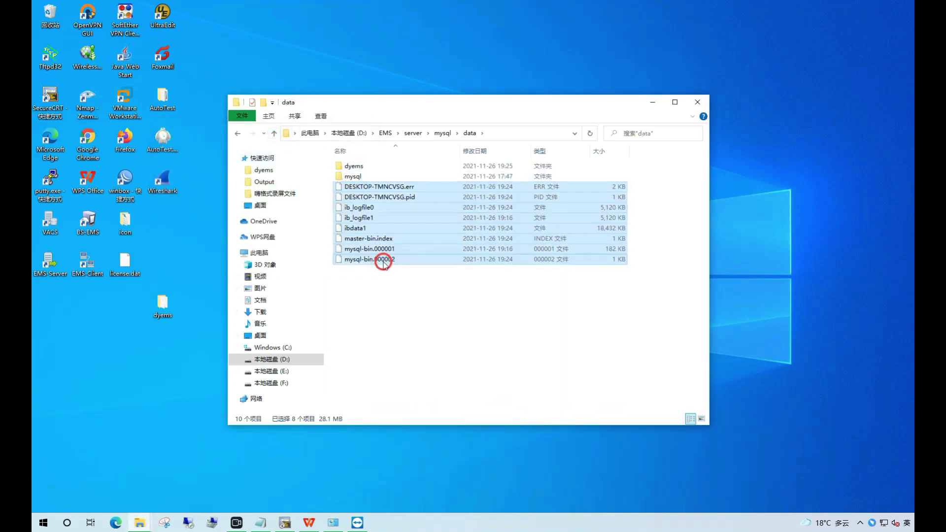
right_click(395, 228)
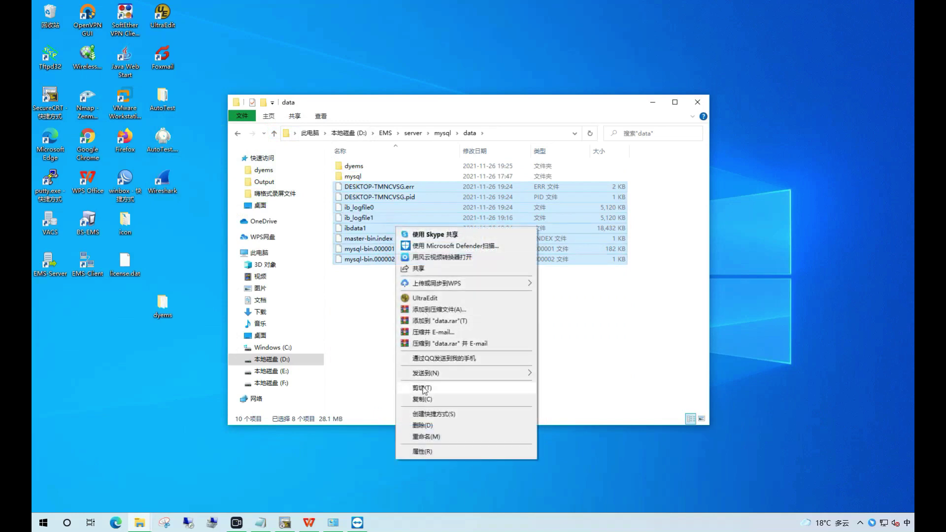
click(423, 425)
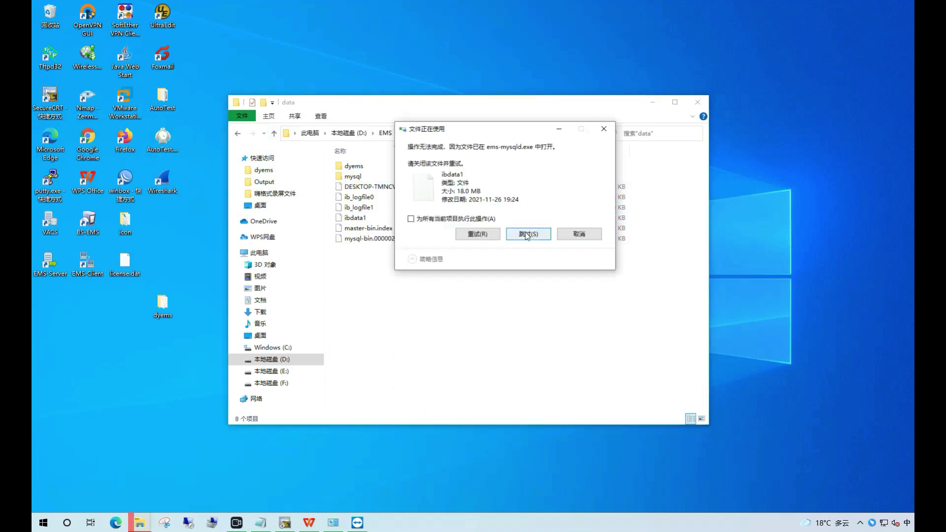
click(566, 232)
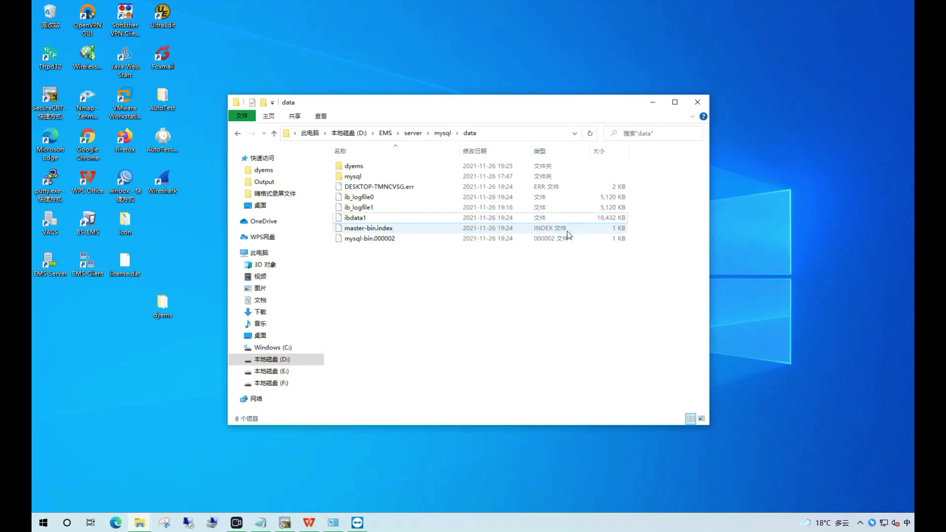
- Find ems-mysqld.exe in Task Manager's process details, end that process, and close Task Manager
key(ctrl+shift+Escape)
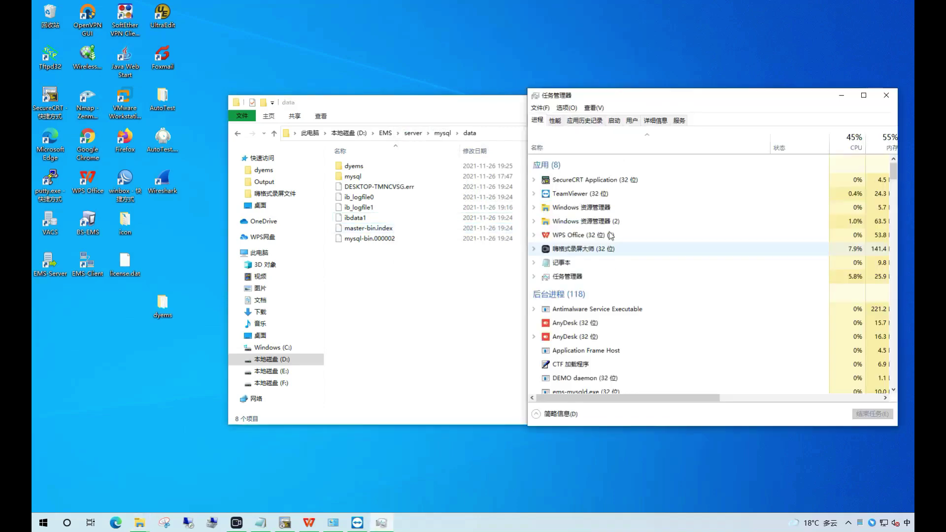
click(654, 120)
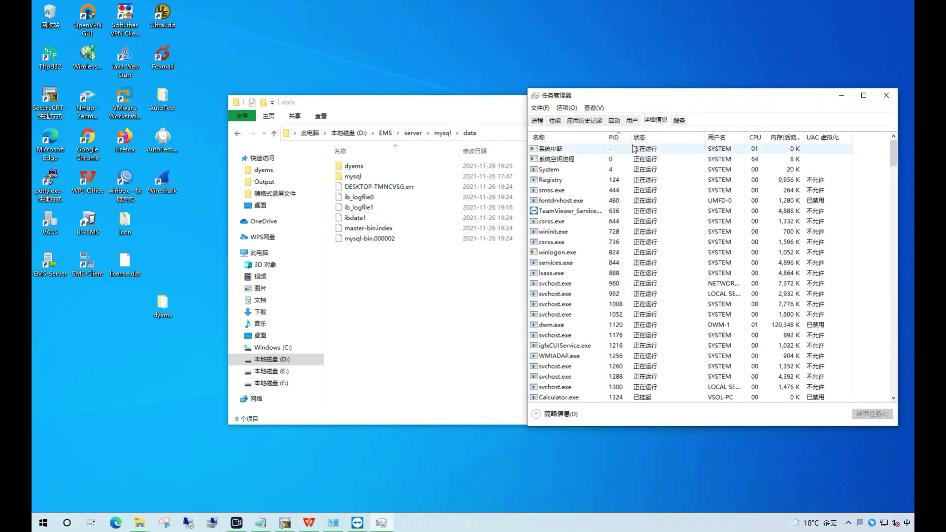
click(632, 150)
key(shift)
text(e)
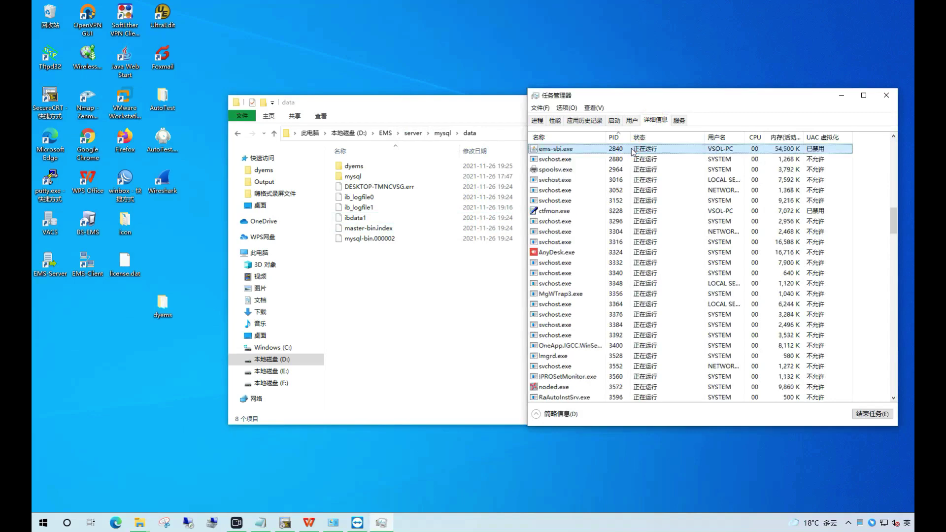
text(ee)
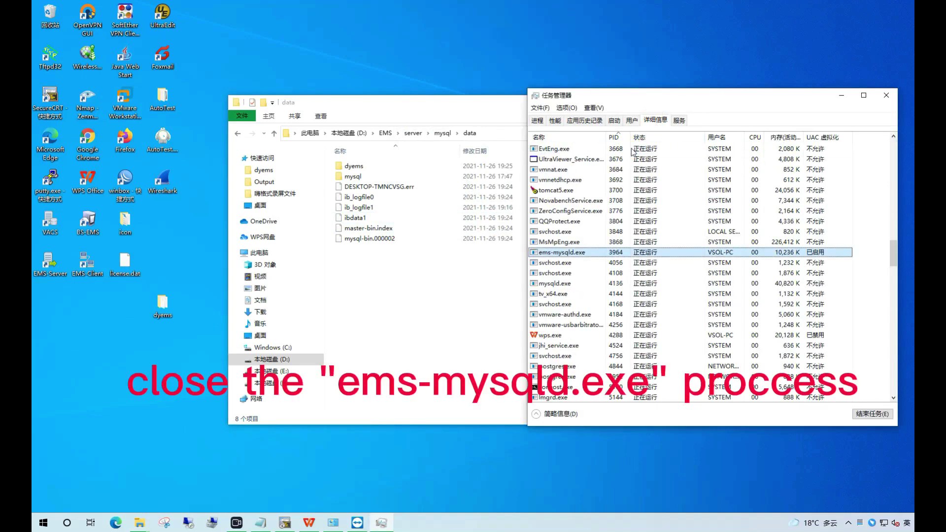
click(869, 414)
click(524, 273)
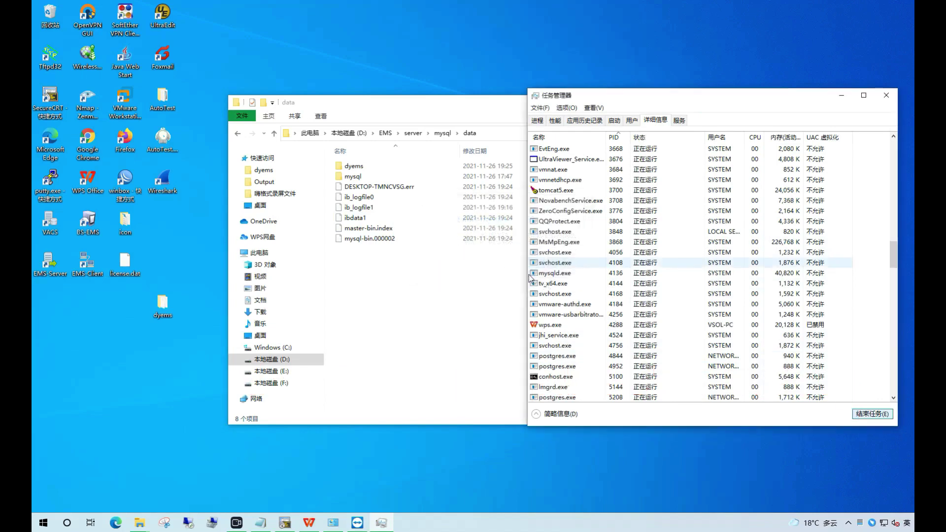
click(886, 95)
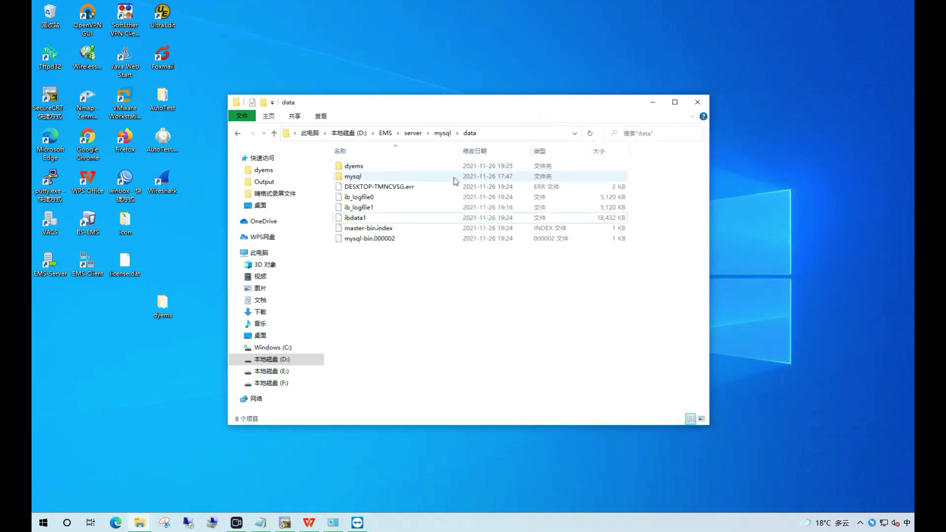
- Delete all loose files in the mysql\data folder, from DESKTOP-TMNCVSG.err to mysql-bin.000002, and close the folder window
click(438, 186)
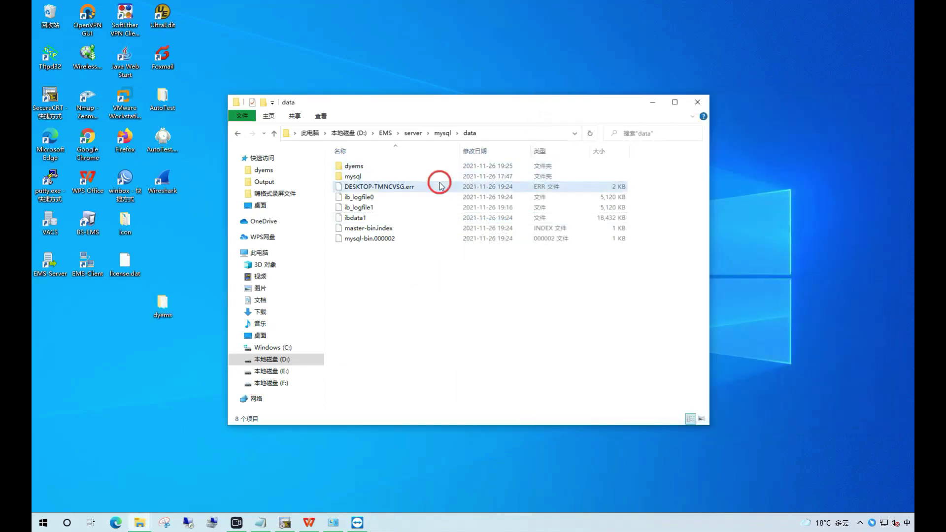
shift+click(437, 238)
right_click(430, 227)
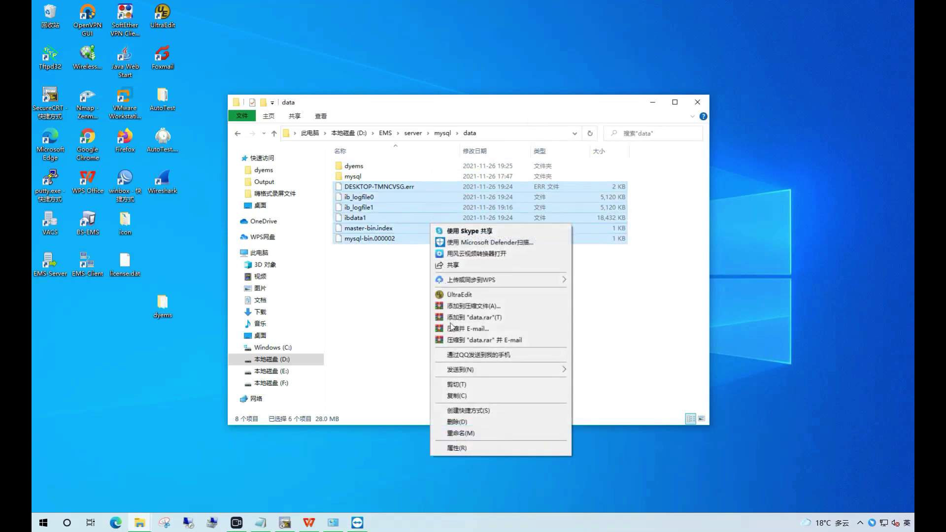
click(457, 421)
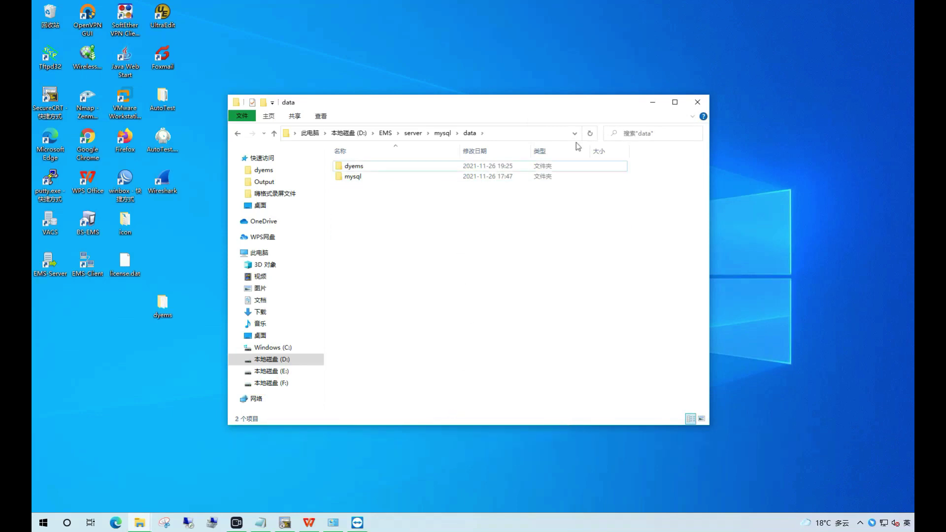
click(692, 100)
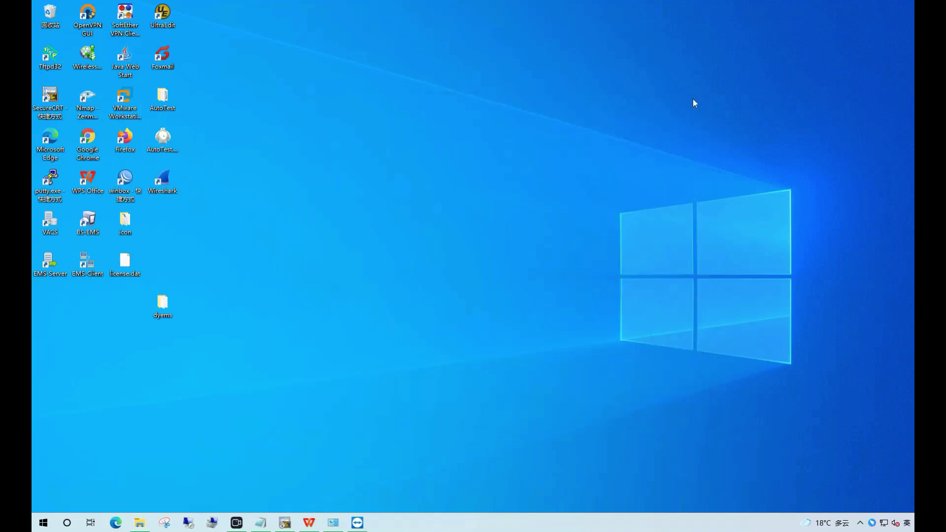
- Launch EMS-Server, start the server on NIC IP 127.0.0.1, and minimize its window
double_click(49, 261)
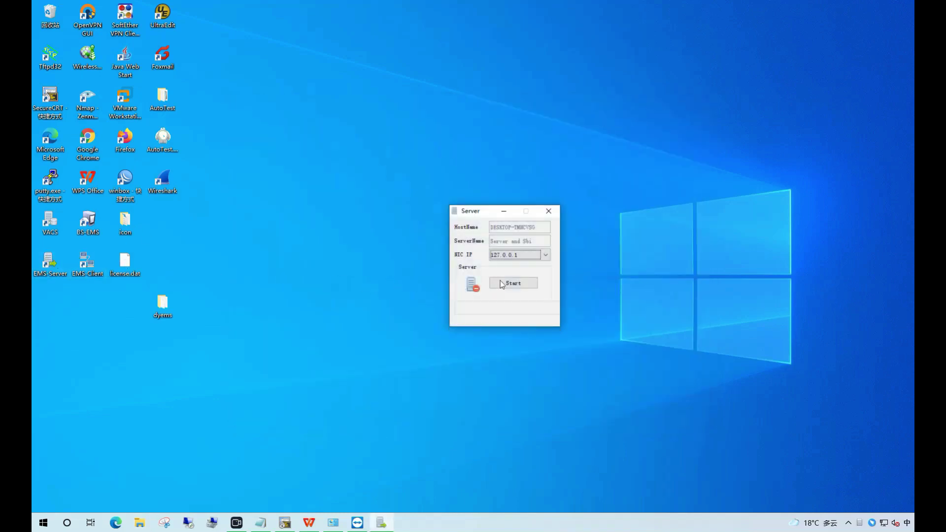
click(501, 283)
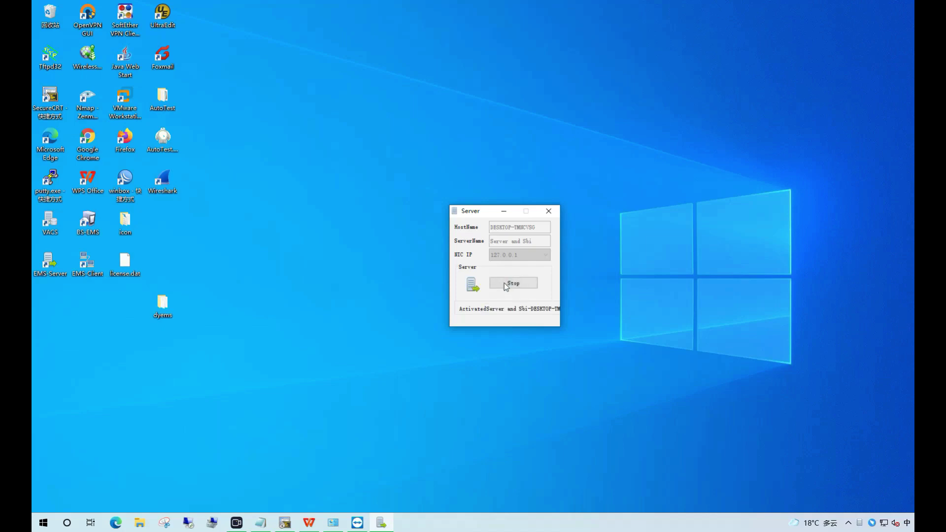
click(501, 212)
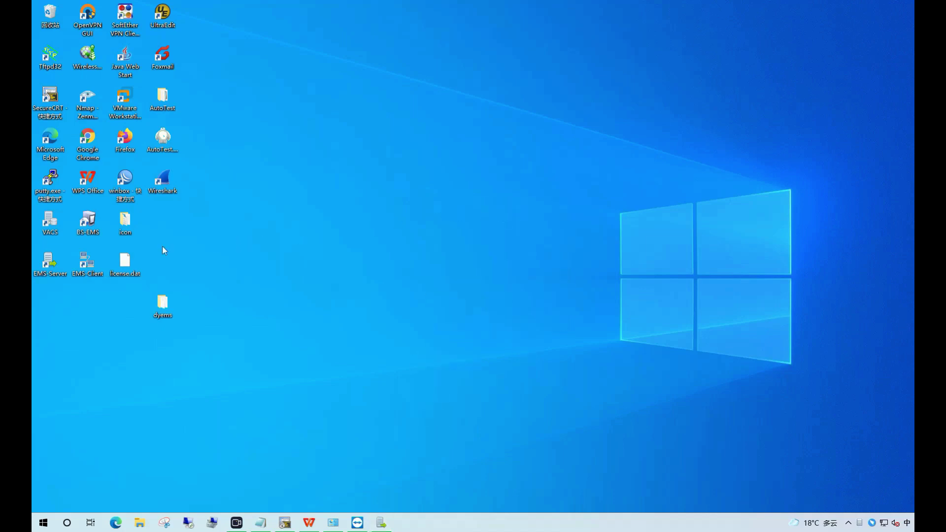
- Open the EMS-Server shortcut's file location from its properties, and close the properties dialog
right_click(51, 265)
click(98, 503)
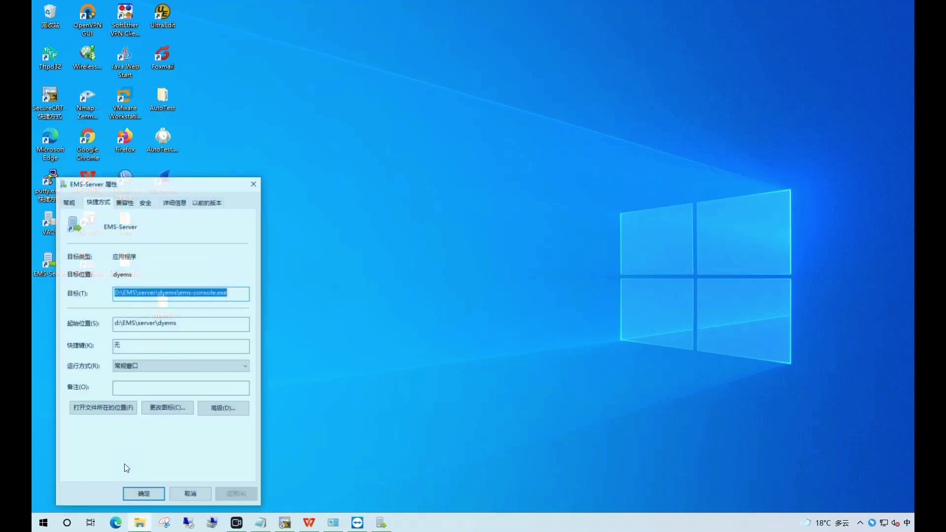
click(122, 407)
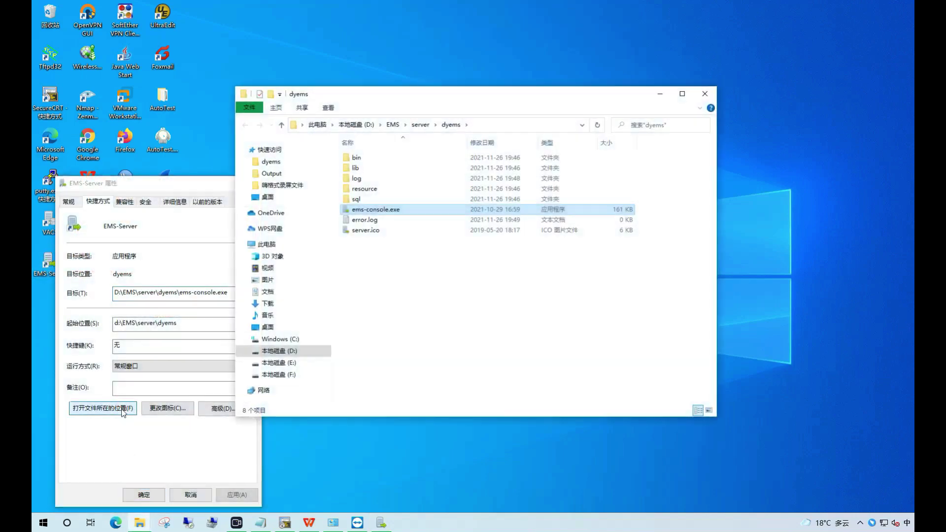
click(223, 175)
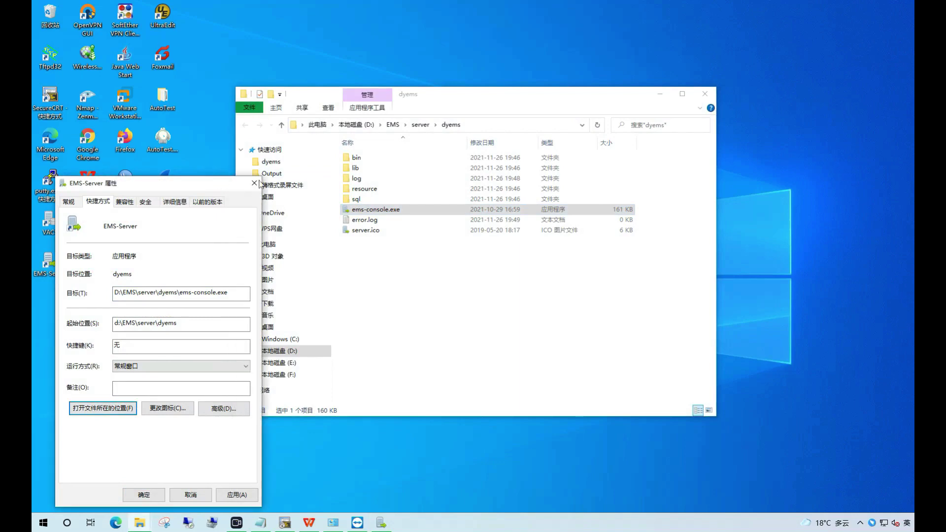
click(253, 185)
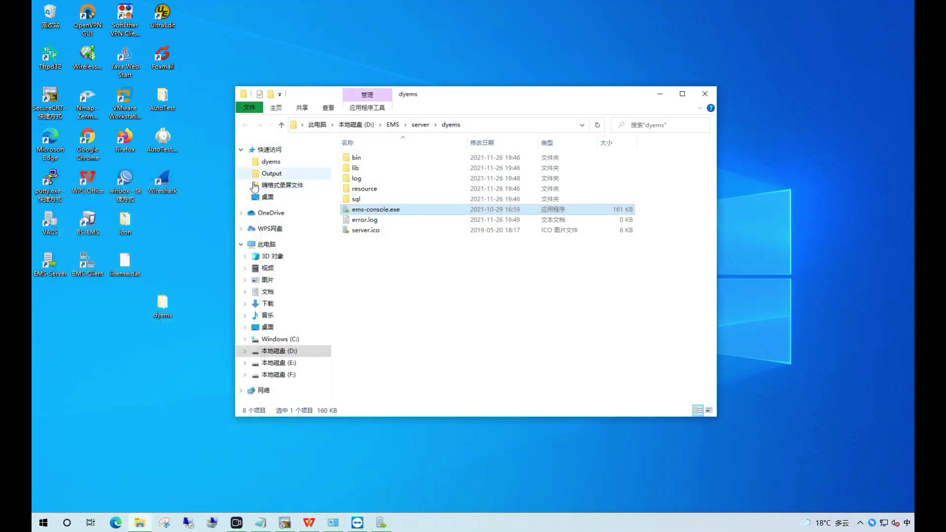
- Delete all files in the original EMS\server\mysql\data\dyems folder
click(282, 125)
double_click(360, 189)
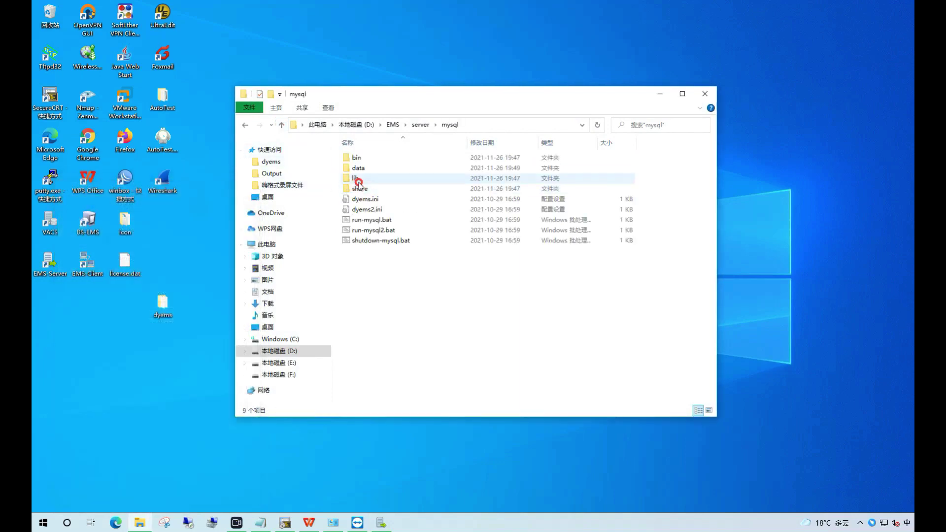
double_click(363, 168)
double_click(367, 158)
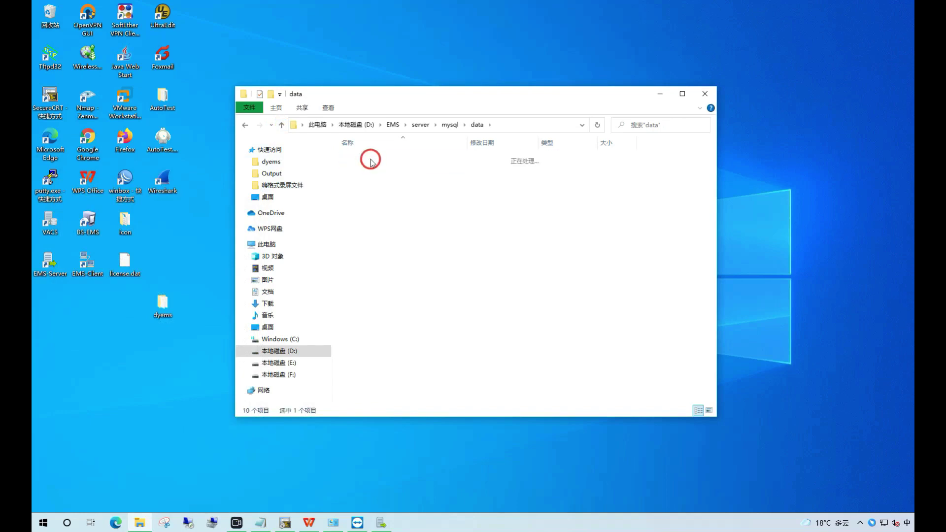
drag(398, 103, 515, 104)
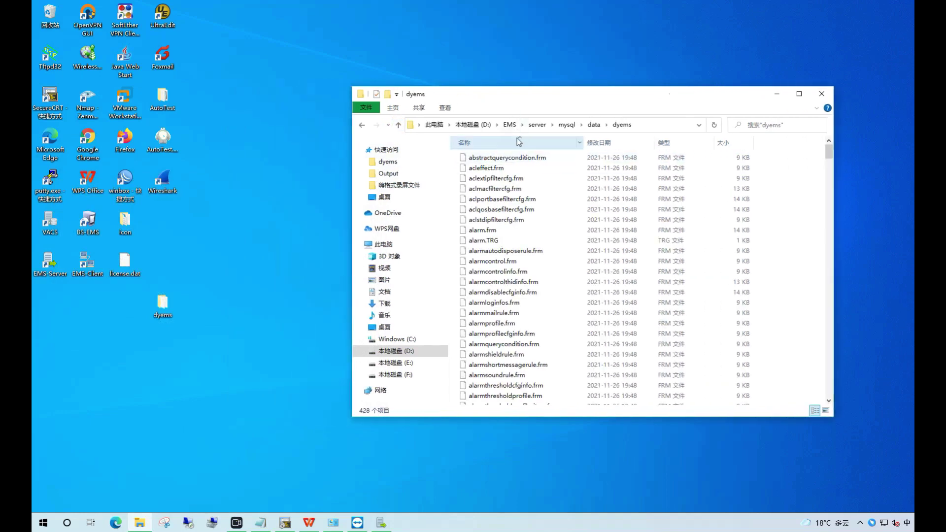
key(ctrl+a)
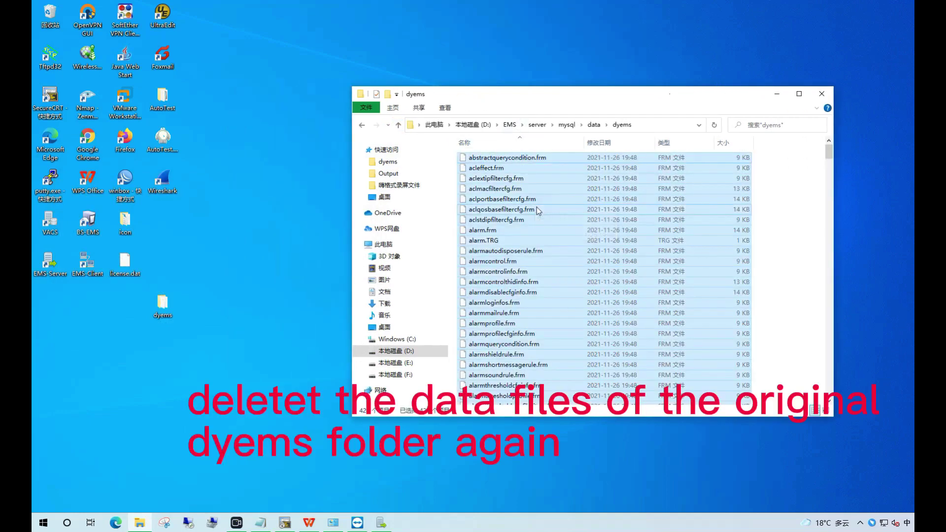
right_click(536, 207)
click(588, 385)
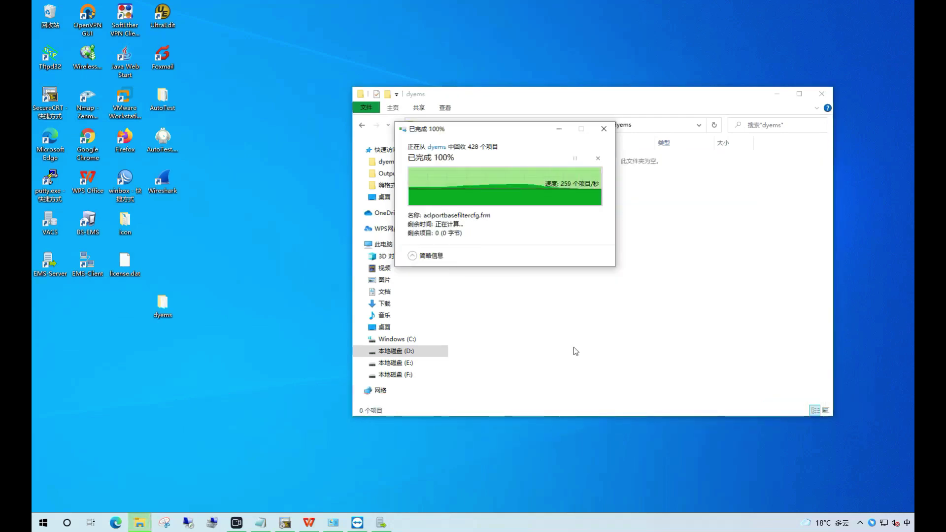
- Copy all backup files from the desktop dyems folder into the emptied mysql\data\dyems folder and close both folder windows
double_click(163, 303)
click(569, 247)
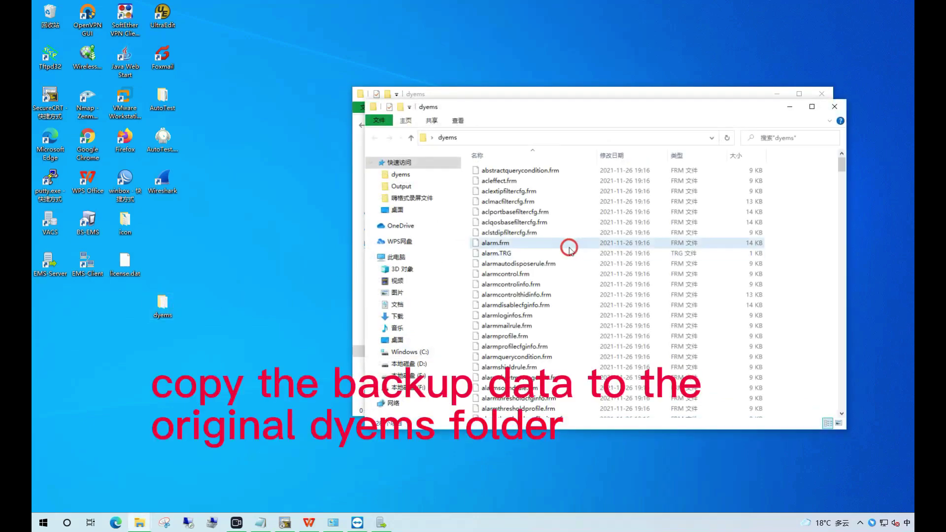
key(ctrl+a)
right_click(569, 248)
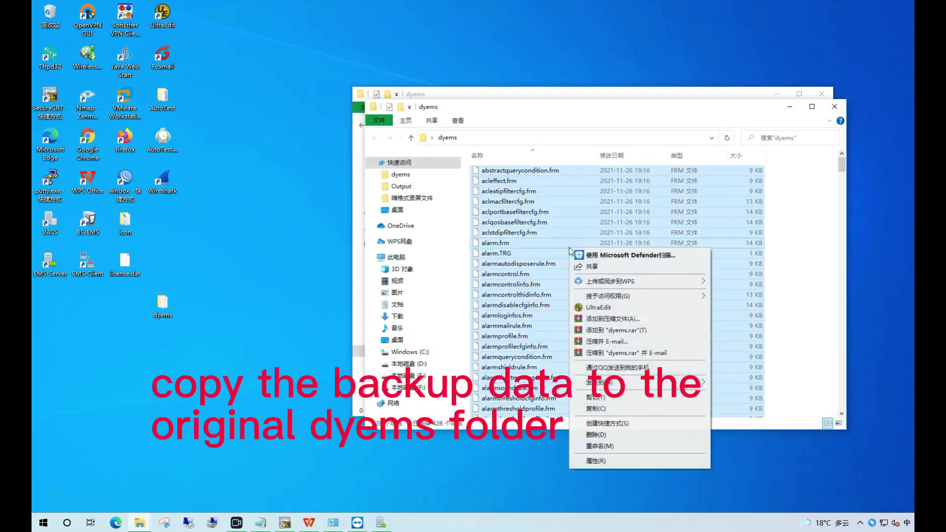
click(619, 404)
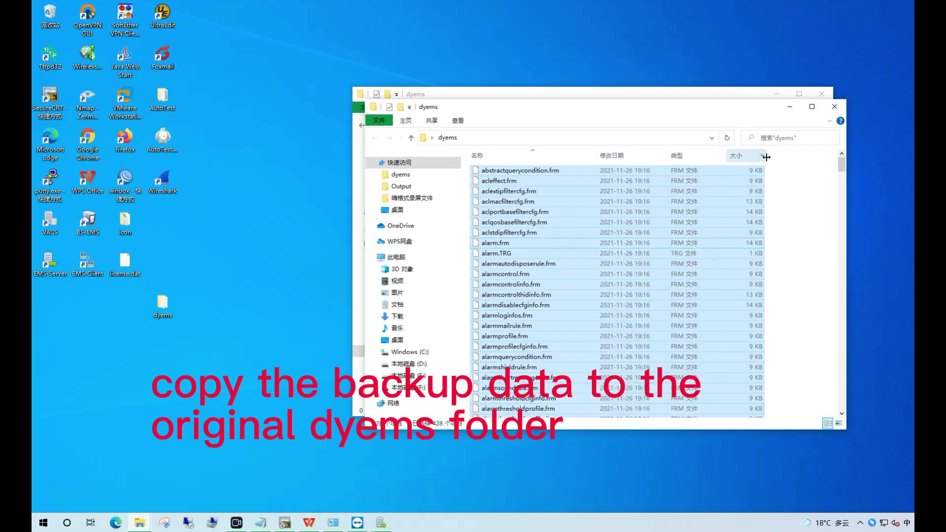
click(834, 106)
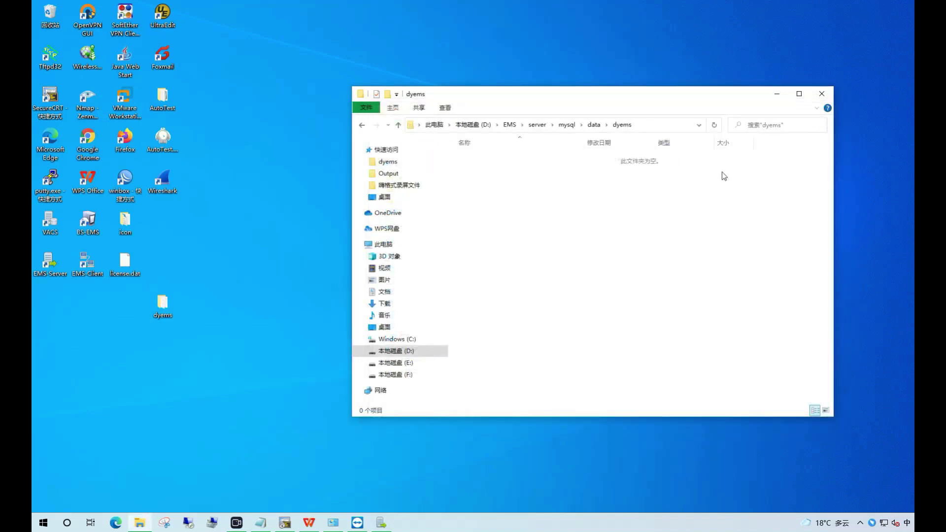
right_click(596, 234)
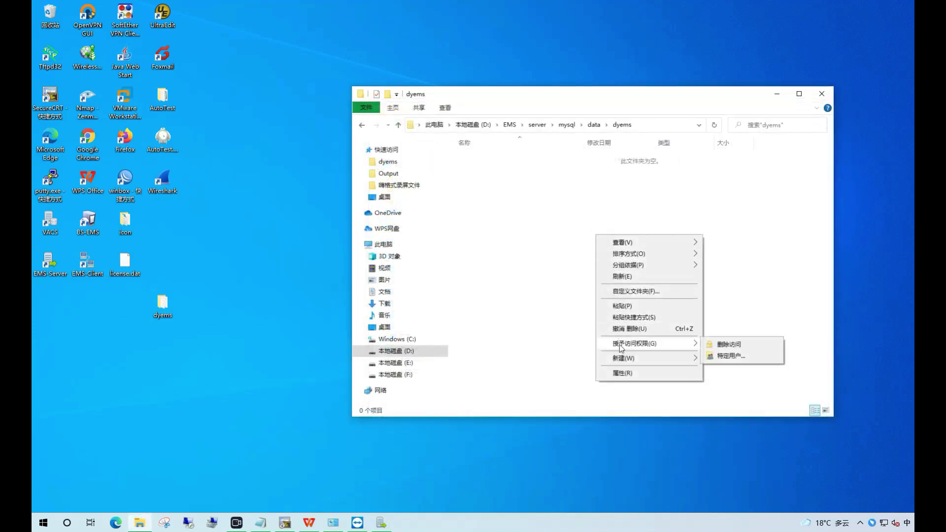
click(622, 306)
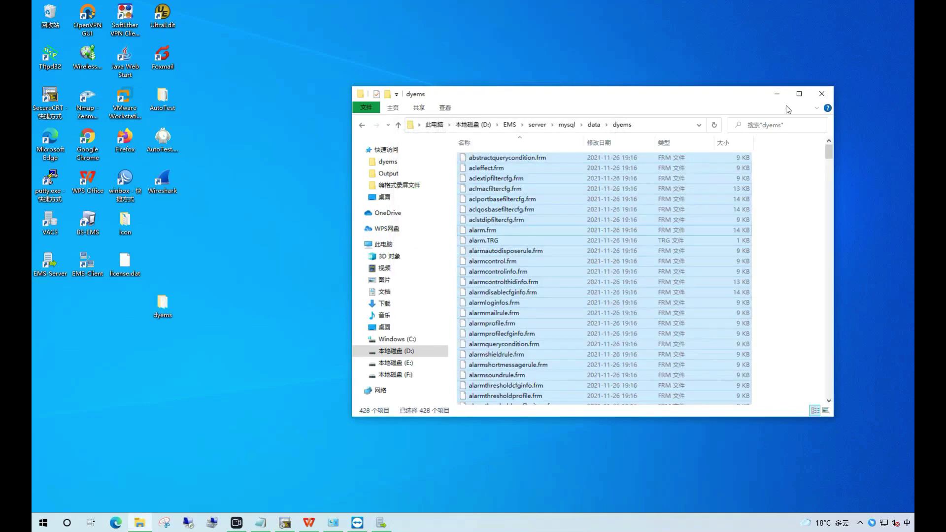
click(818, 93)
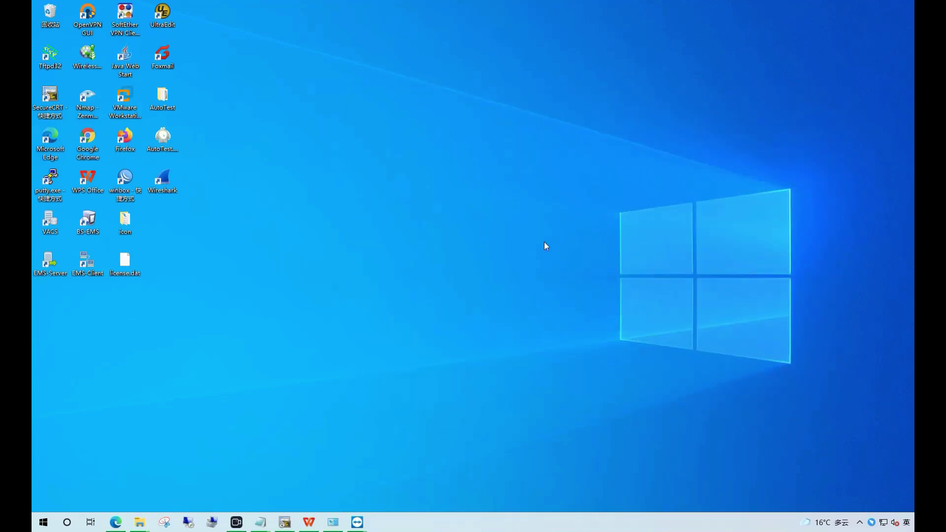
- Launch EMS-Server, try to start the server on NIC IP 127.0.0.1, and dismiss the license message
double_click(64, 266)
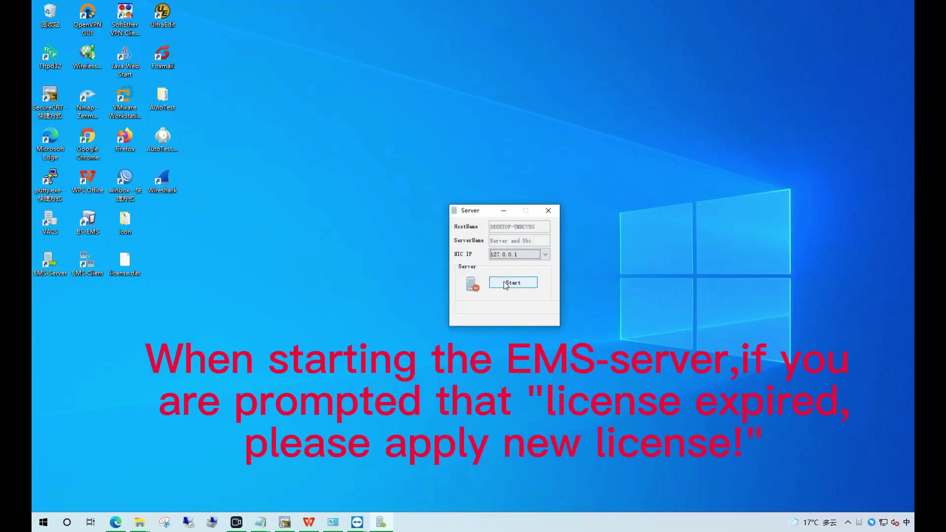
click(506, 284)
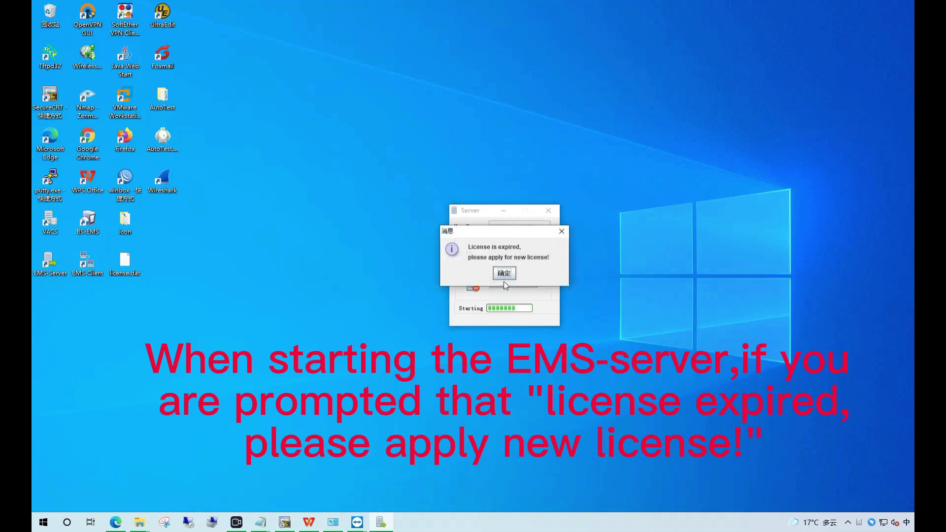
click(503, 272)
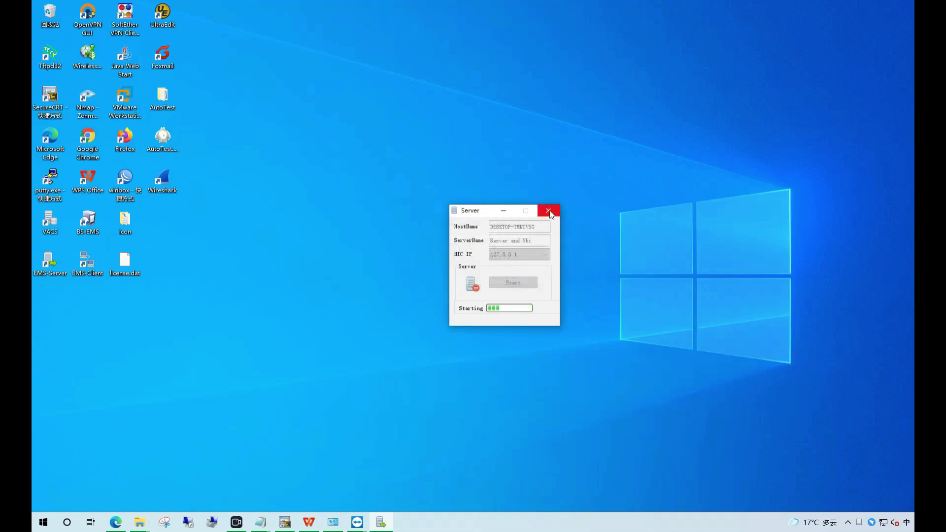
- Close the Server window and exit the service manager, agreeing to end all of its processes
click(549, 211)
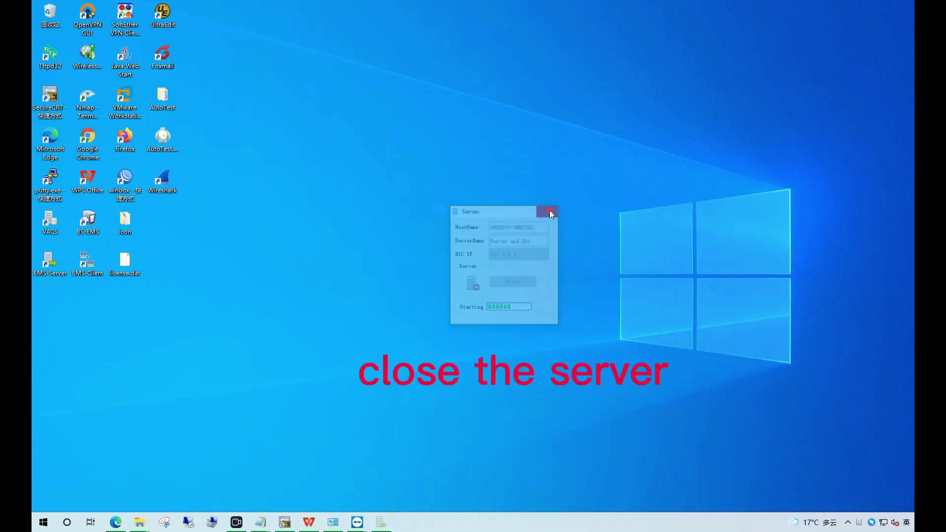
right_click(860, 522)
click(838, 509)
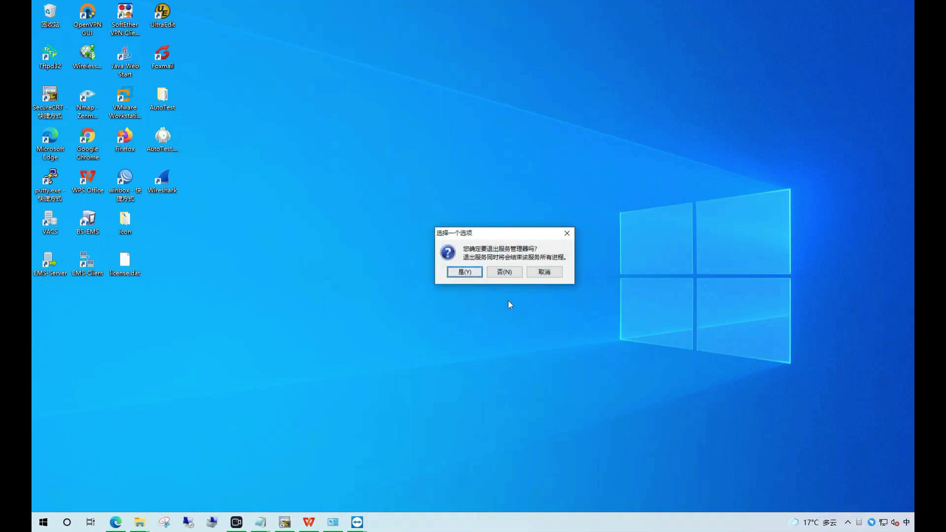
click(466, 273)
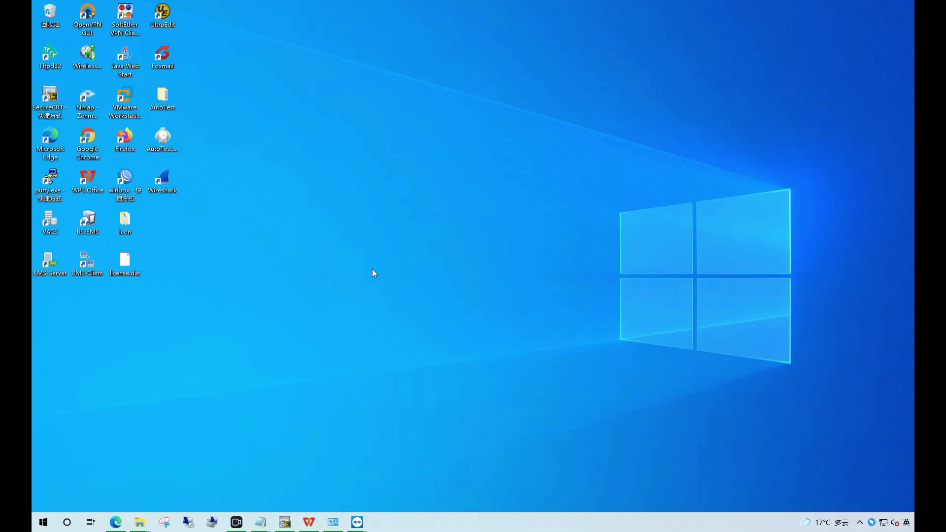
- From the EMS-Server shortcut's file location, open resource\META-INF\config and select license.dat to check its date
double_click(51, 263)
right_click(51, 263)
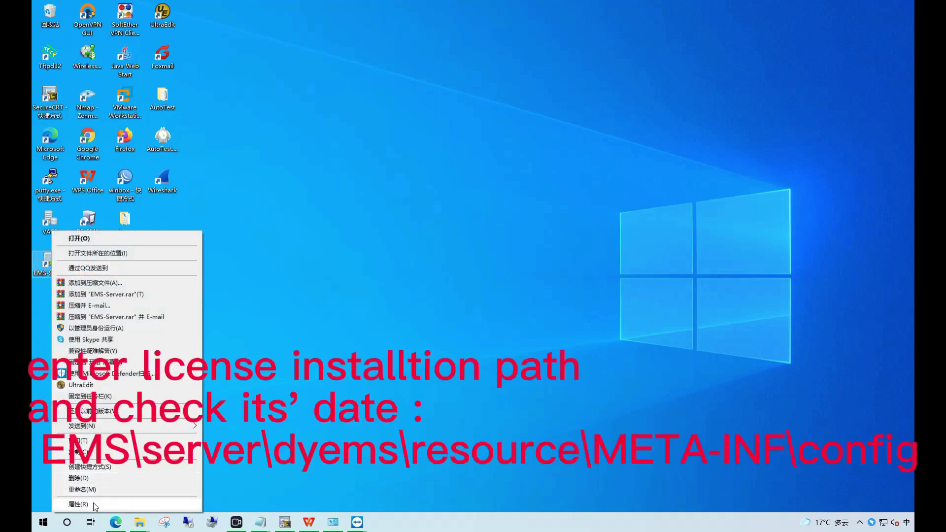
click(78, 504)
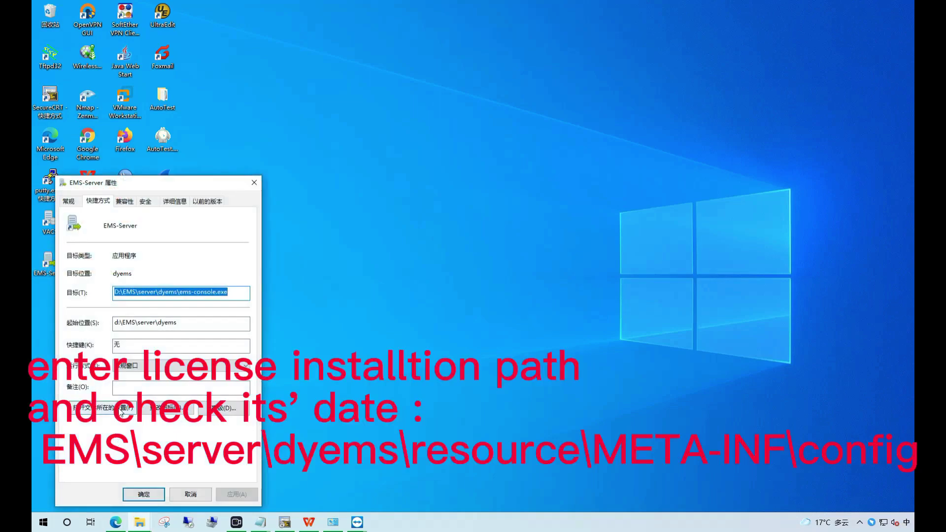
click(121, 408)
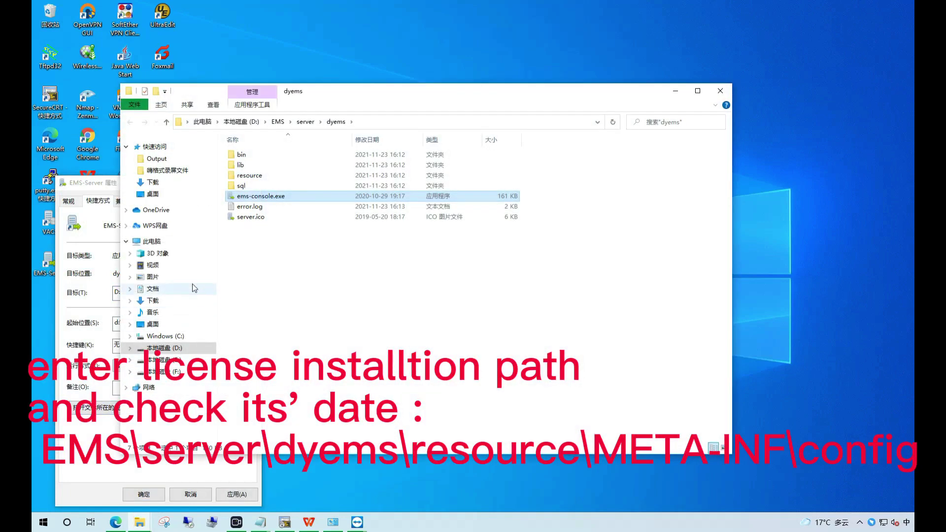
double_click(277, 176)
double_click(279, 156)
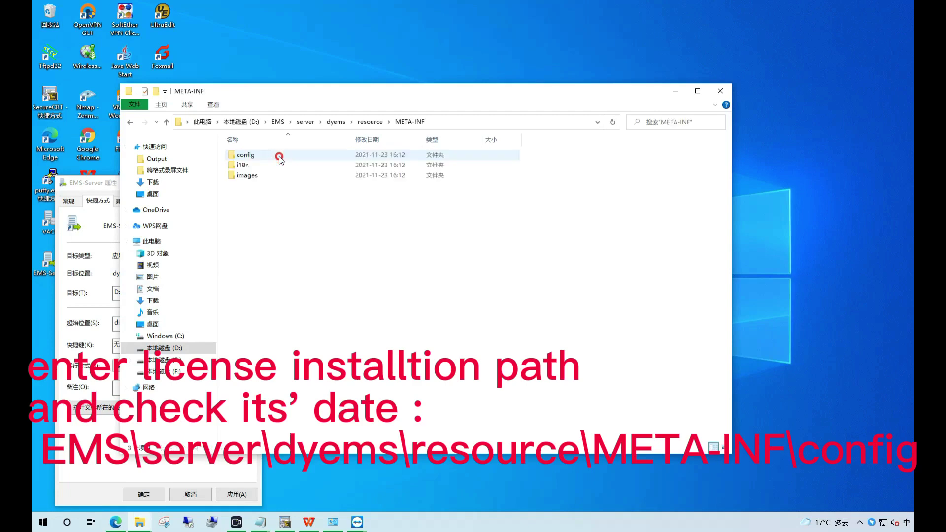
double_click(278, 156)
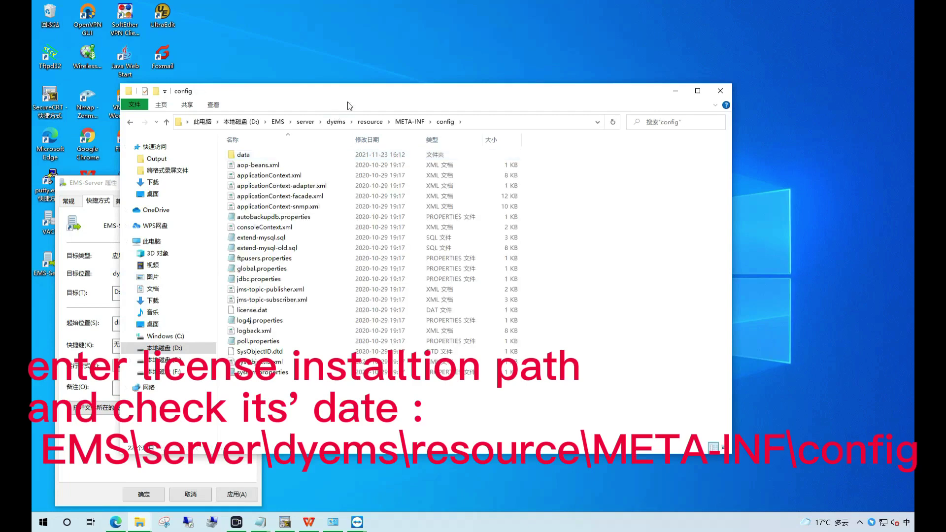
click(280, 312)
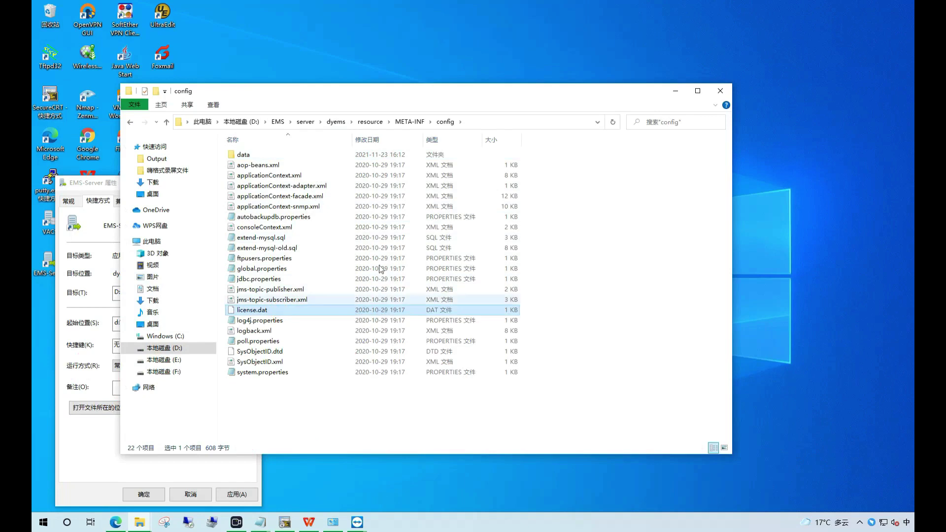
- Close the EMS-Server properties, copy the new license.dat from the desktop into the config folder, replacing the old file, and close the folder
drag(394, 96, 545, 97)
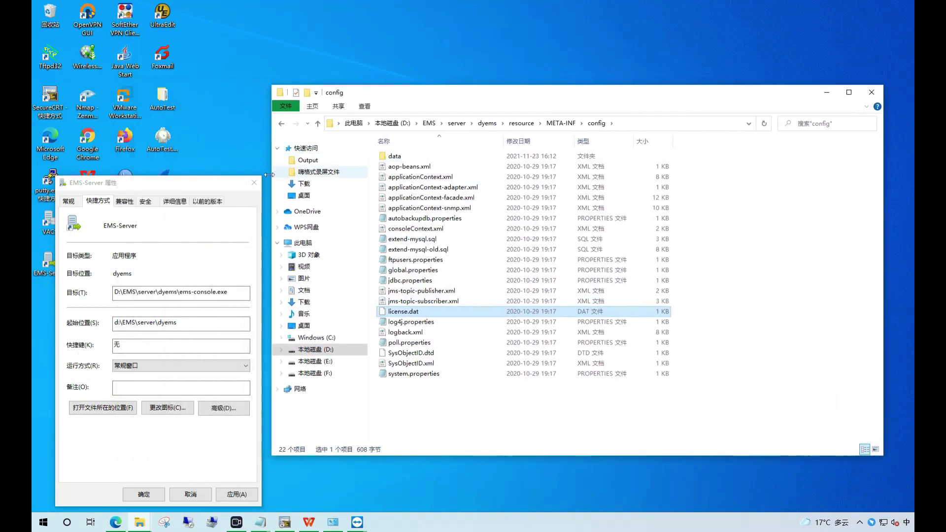
click(253, 183)
click(129, 269)
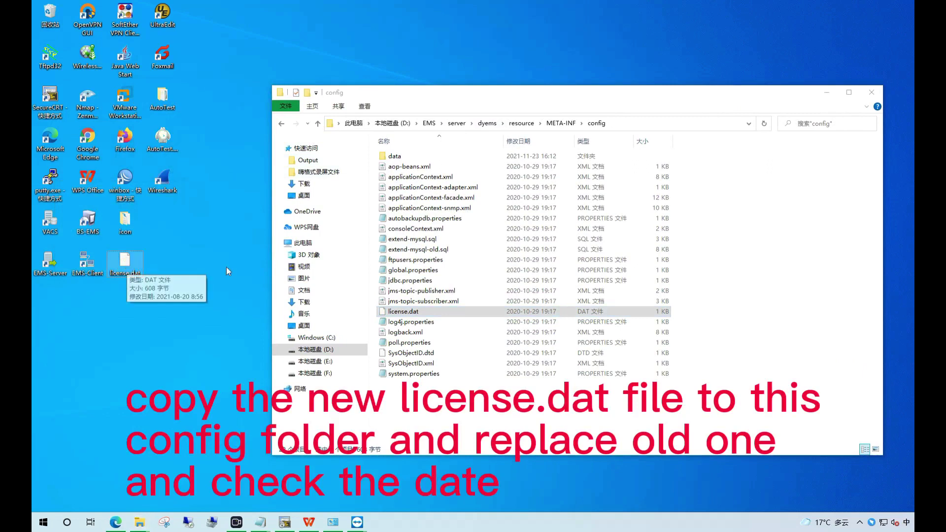
click(739, 338)
key(ctrl+v)
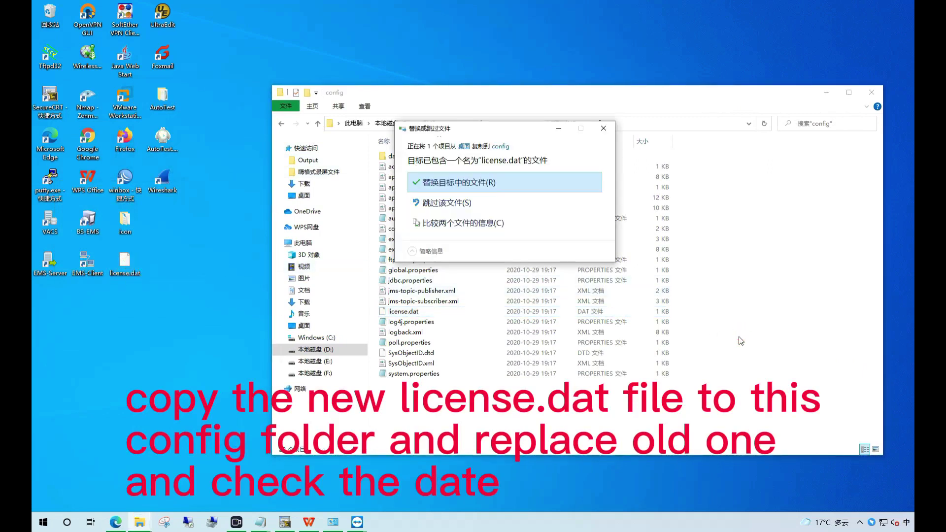
click(486, 184)
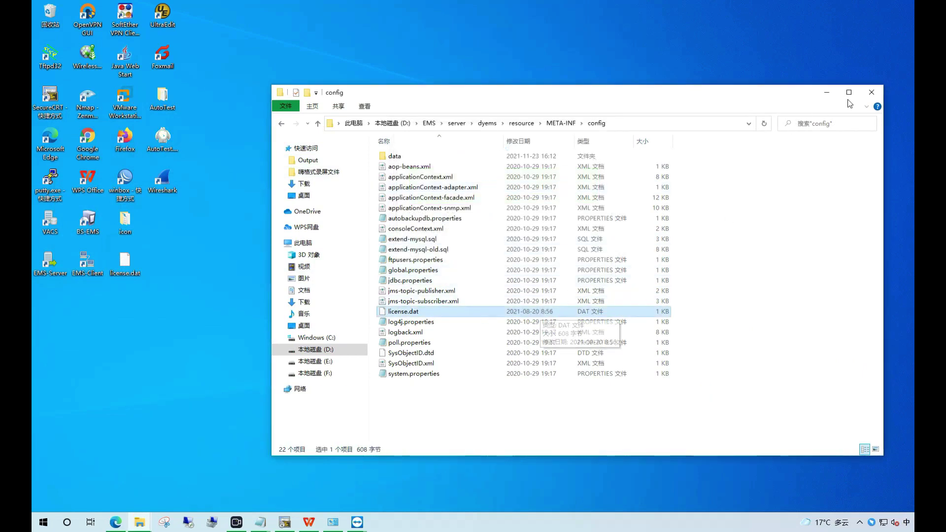
click(872, 92)
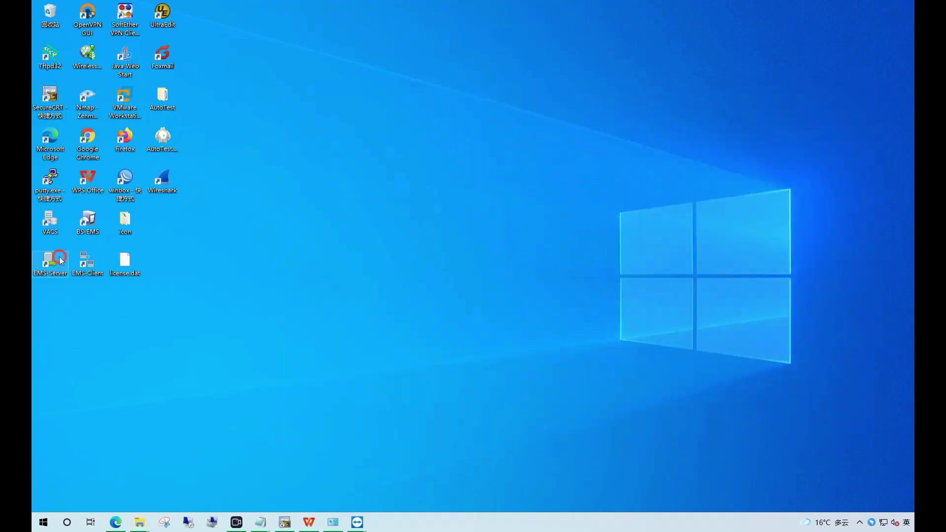
- Launch EMS-Server from the desktop and start the server on NIC IP 127.0.0.1
double_click(61, 261)
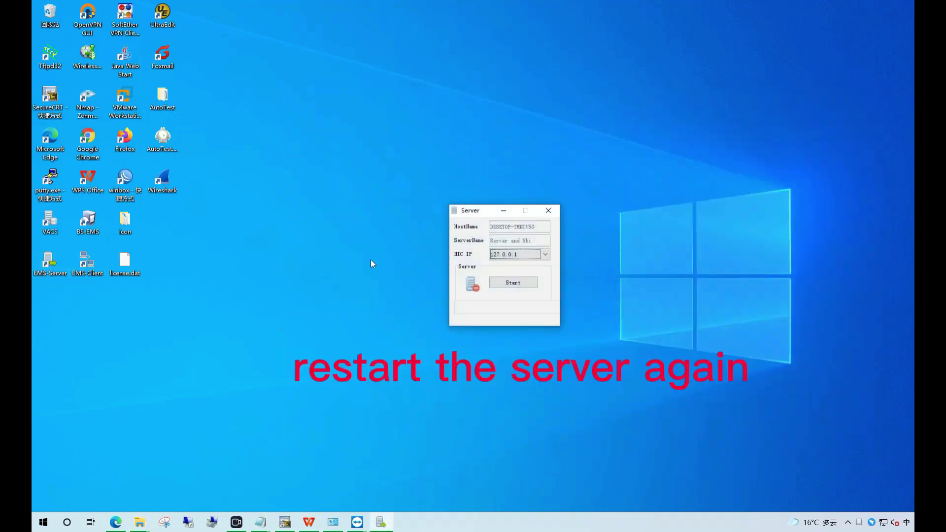
click(502, 282)
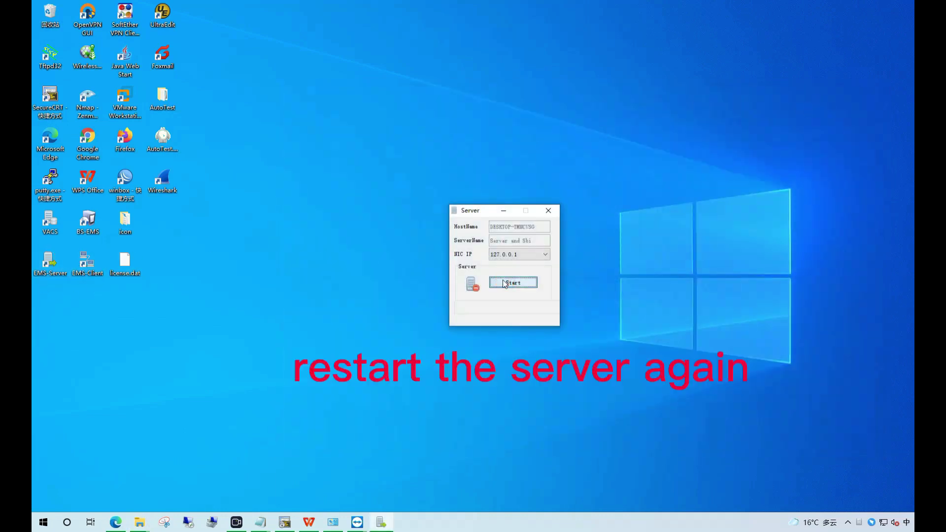